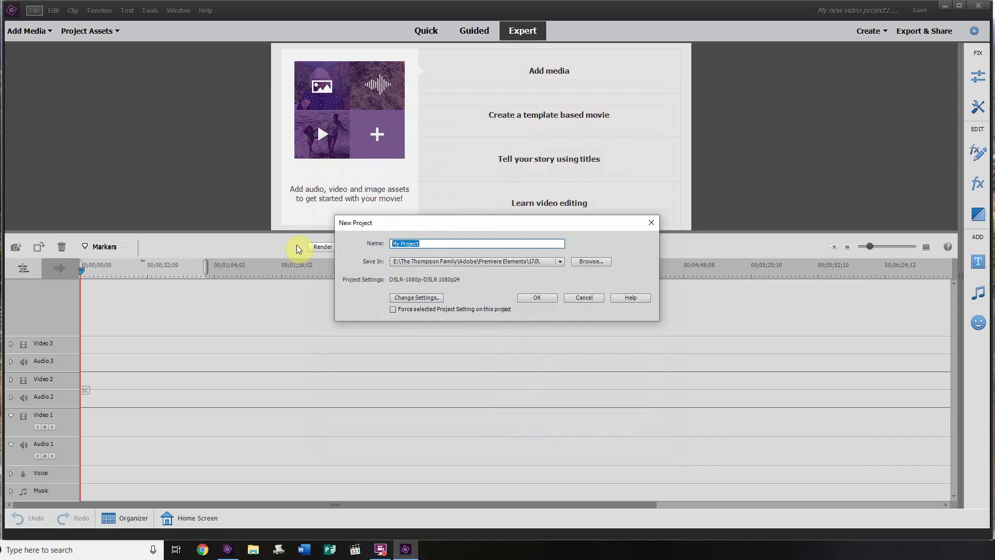
Create a new project named Clone with the selected project setting forced on it.
{"action": "type", "text": "Clone"}
{"action": "left_click", "coordinate": [393, 309]}
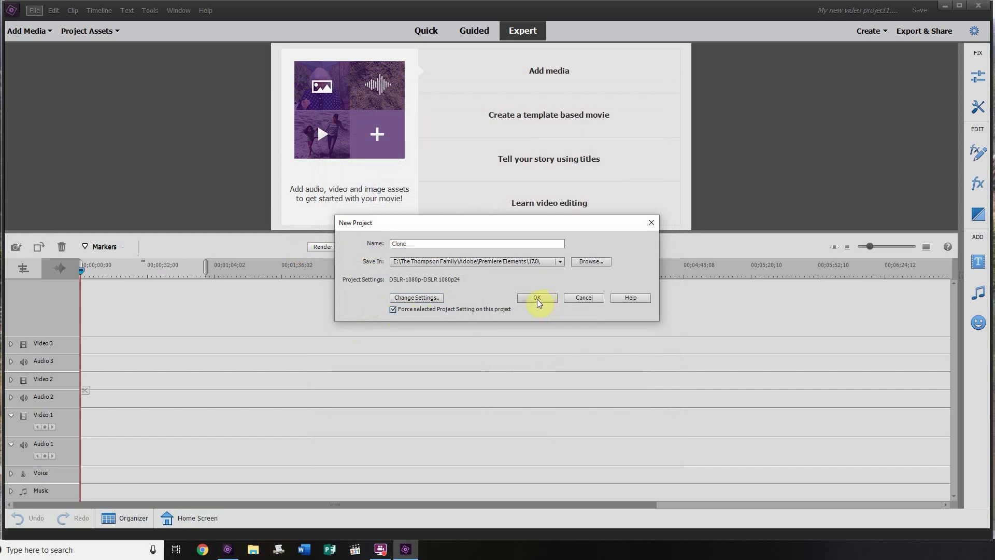
{"action": "left_click", "coordinate": [537, 299]}
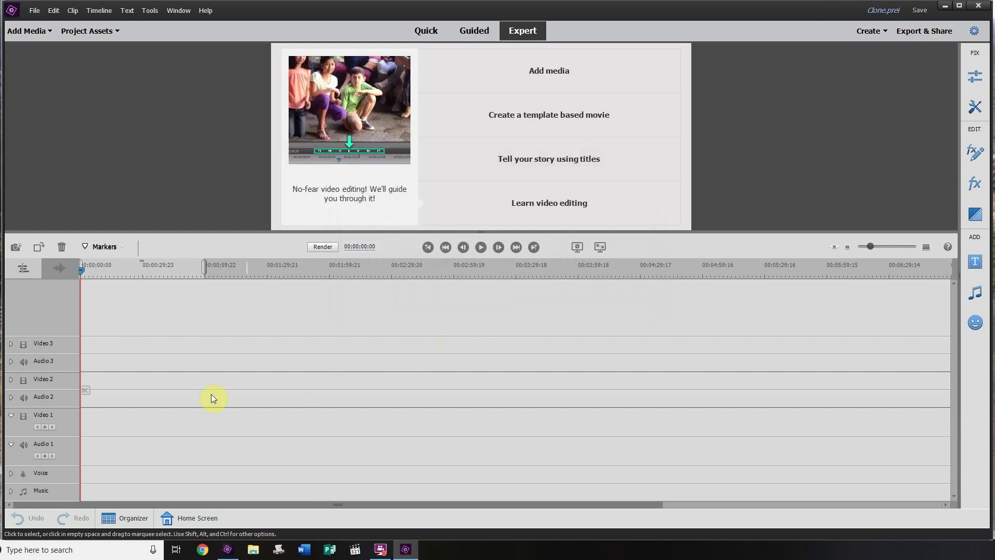
Import the video file _DSC0022 from the muliply folder into the project.
{"action": "left_click", "coordinate": [29, 32]}
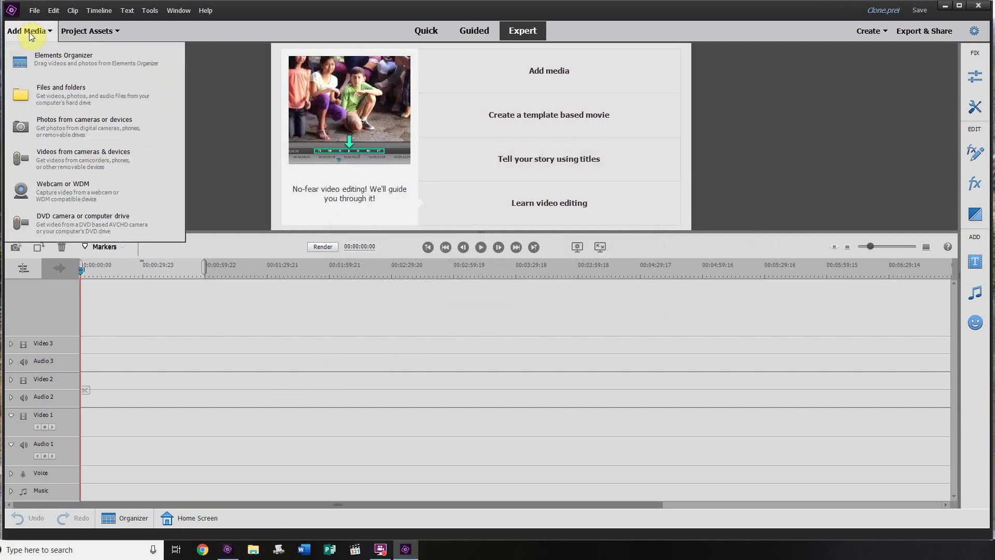
{"action": "left_click", "coordinate": [42, 99]}
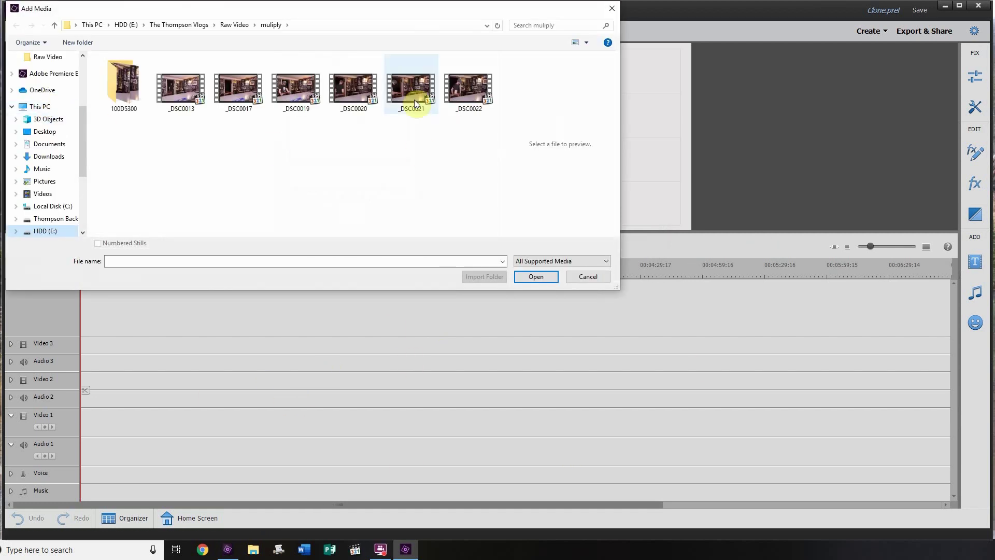
{"action": "left_click", "coordinate": [472, 81]}
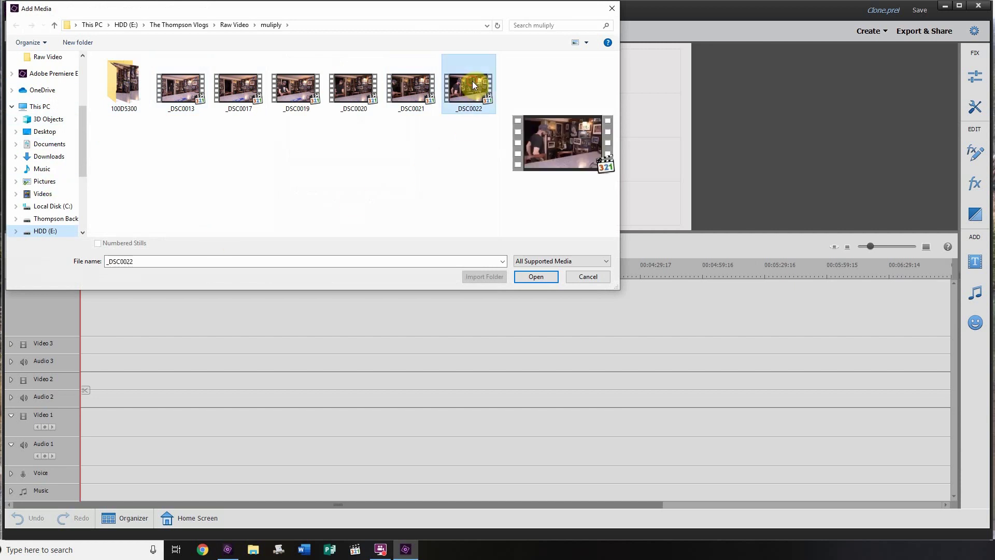
{"action": "left_click", "coordinate": [544, 278]}
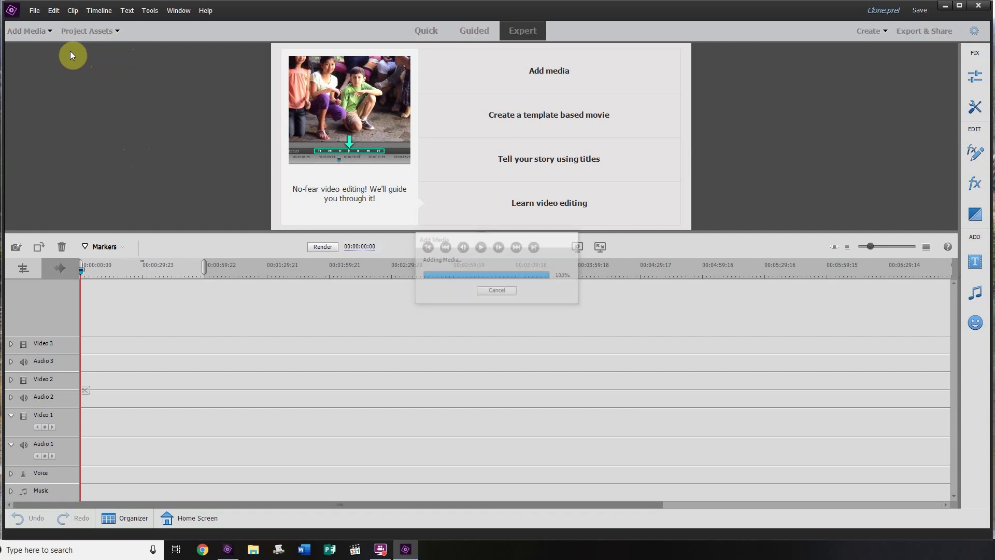
Place the _DSC0022.MOV clip from the project assets on the Video 1 track, starting at about 00:01:35:00.
{"action": "left_click", "coordinate": [81, 33]}
{"action": "left_click", "coordinate": [29, 74]}
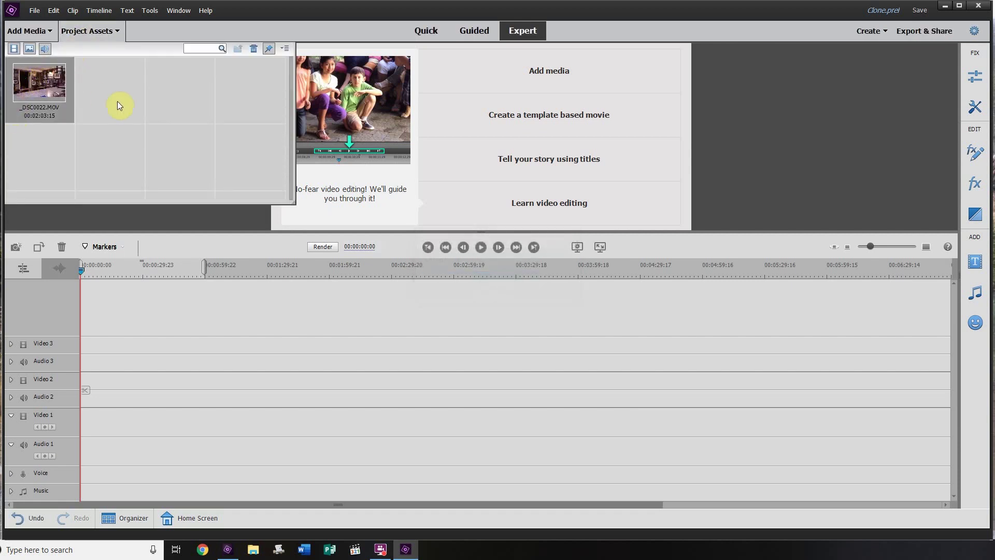
{"action": "left_click_drag", "start_coordinate": [37, 84], "coordinate": [279, 420]}
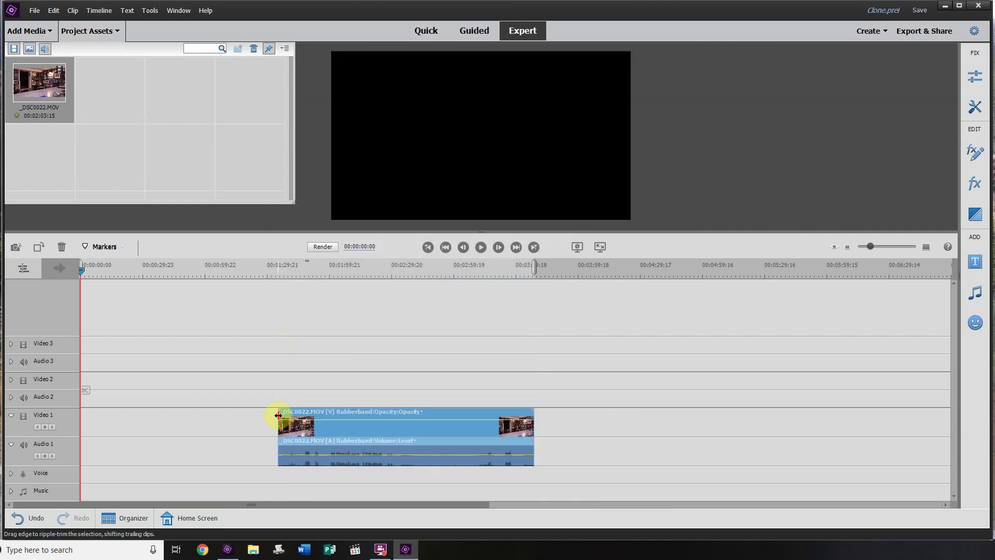
Split the clip on Video 1 at 00:01:46:15 and delete the part before the cut.
{"action": "left_click_drag", "start_coordinate": [275, 271], "coordinate": [302, 281]}
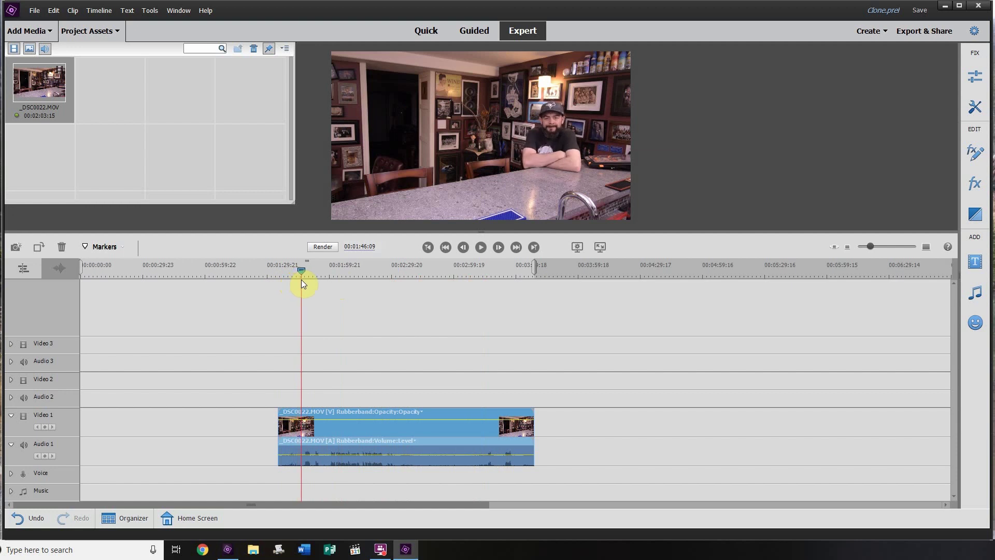
{"action": "left_click", "coordinate": [306, 389]}
{"action": "left_click", "coordinate": [286, 439]}
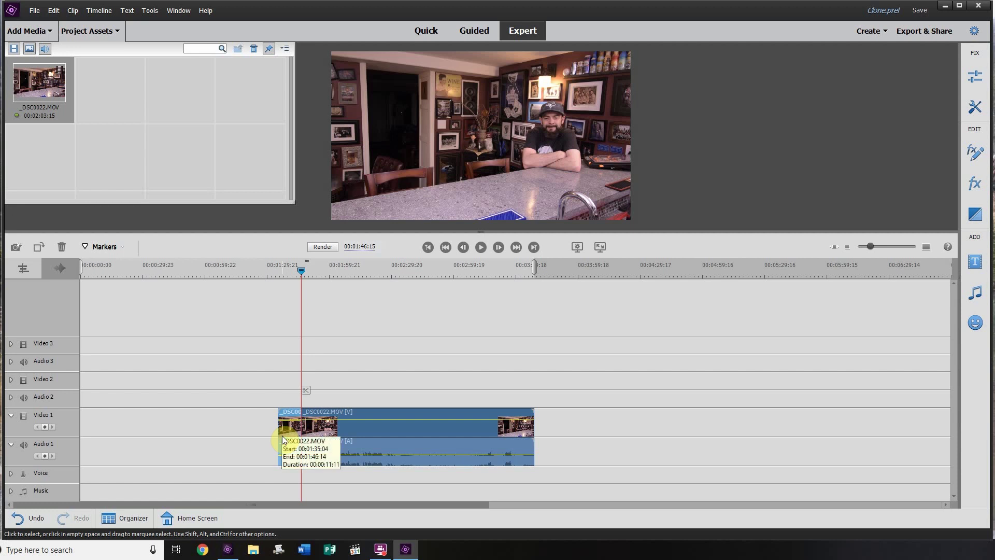
{"action": "key", "text": "Delete"}
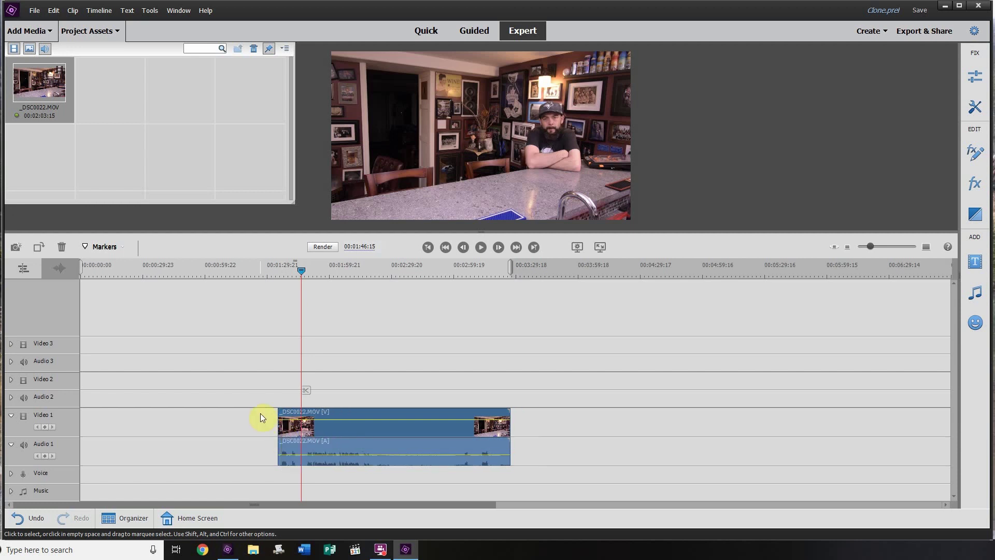
Split the Video 1 clip at 00:02:21:15 and move its second part to Video 2, aligned with the first part's start.
{"action": "left_click_drag", "start_coordinate": [299, 269], "coordinate": [374, 271]}
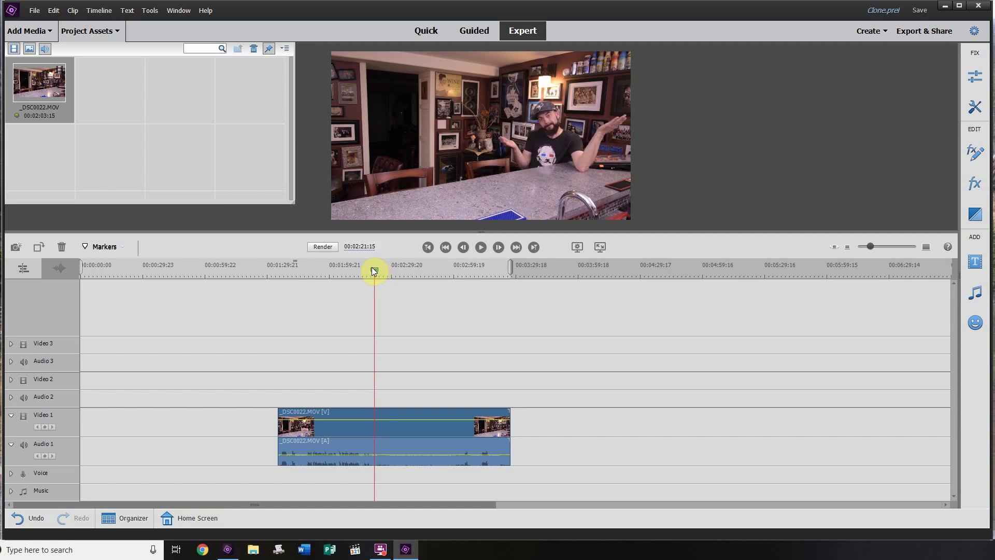
{"action": "left_click", "coordinate": [380, 389]}
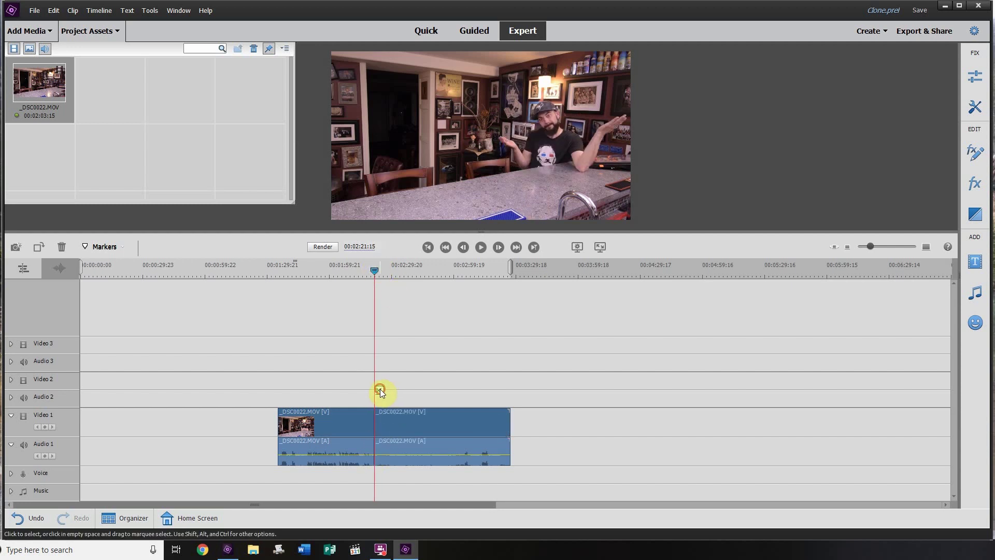
{"action": "left_click", "coordinate": [396, 426]}
{"action": "left_click_drag", "start_coordinate": [442, 391], "coordinate": [338, 372]}
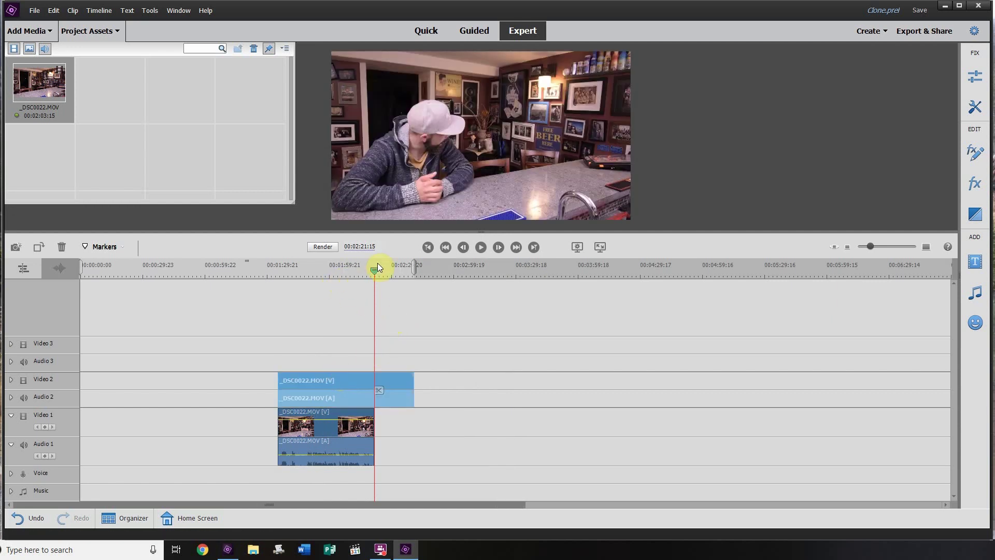
Expand the Video 2 and Audio 2 tracks and zoom the timeline in on the two stacked clips.
{"action": "left_click_drag", "start_coordinate": [376, 264], "coordinate": [291, 289]}
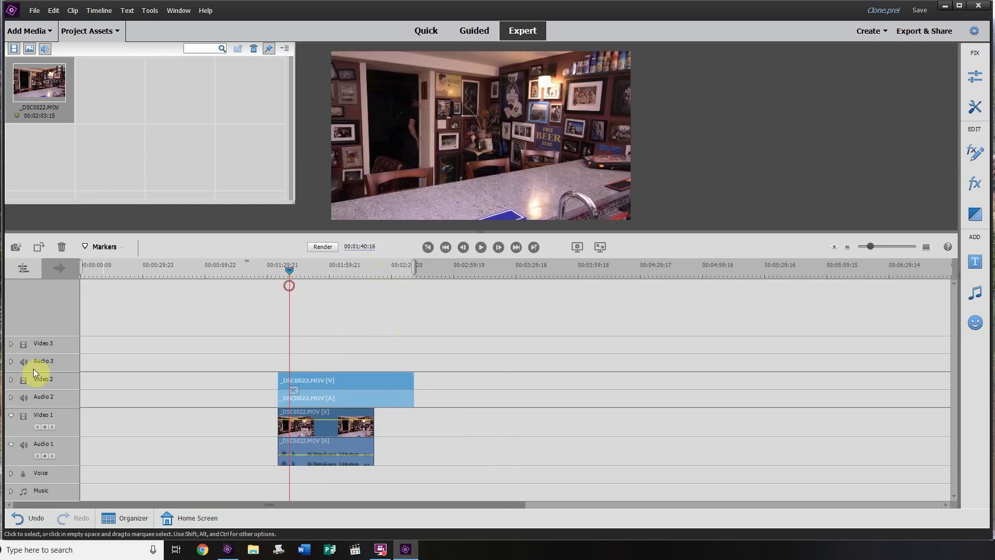
{"action": "left_click", "coordinate": [11, 396]}
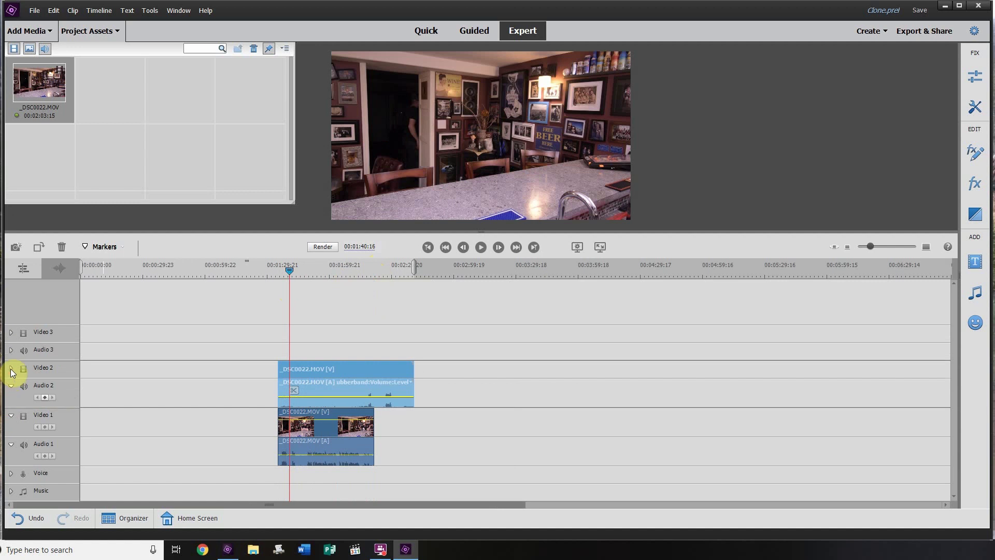
{"action": "left_click", "coordinate": [11, 369]}
{"action": "left_click", "coordinate": [895, 247]}
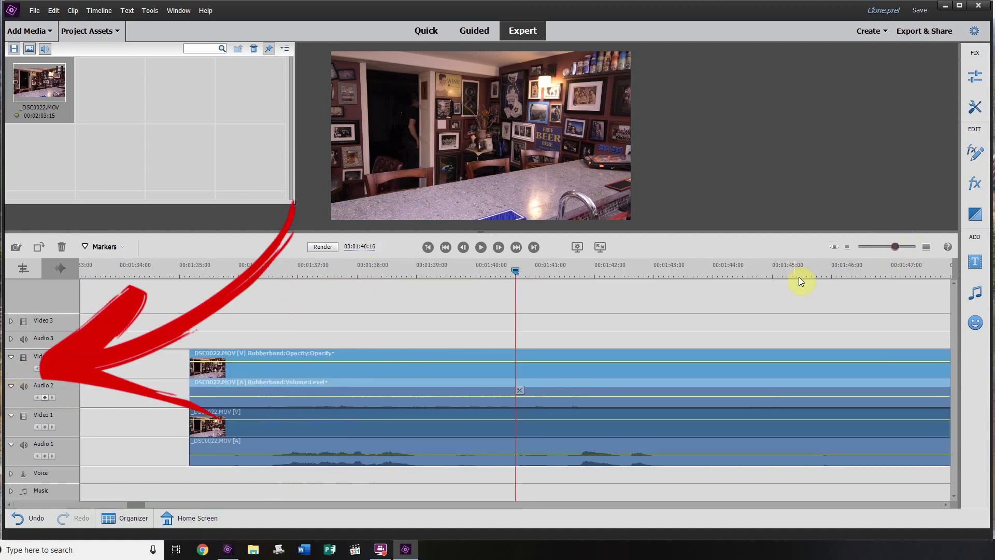
{"action": "left_click", "coordinate": [879, 251]}
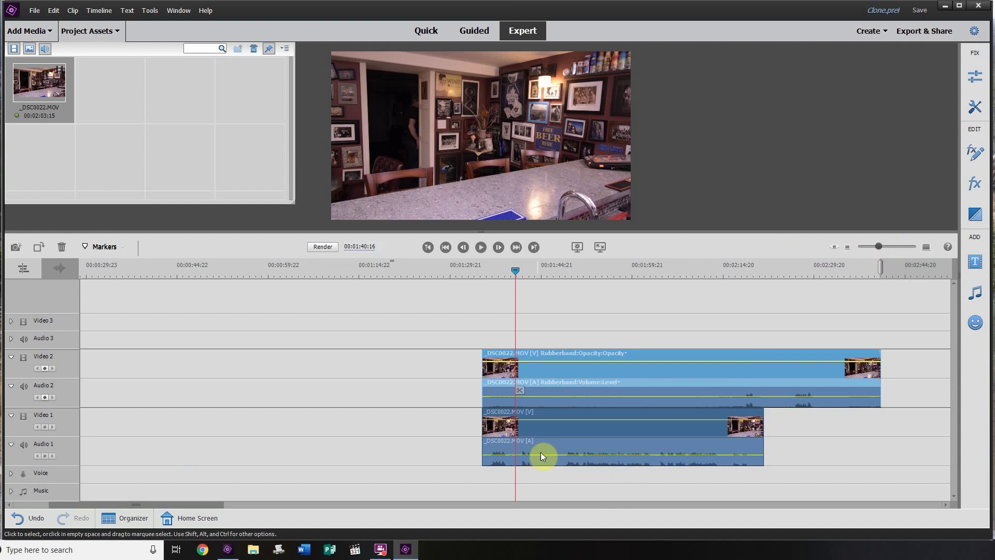
Shift the Video 2 clip earlier to start at about 00:01:19:12 and play the timeline to check the timing.
{"action": "left_click_drag", "start_coordinate": [517, 270], "coordinate": [648, 284]}
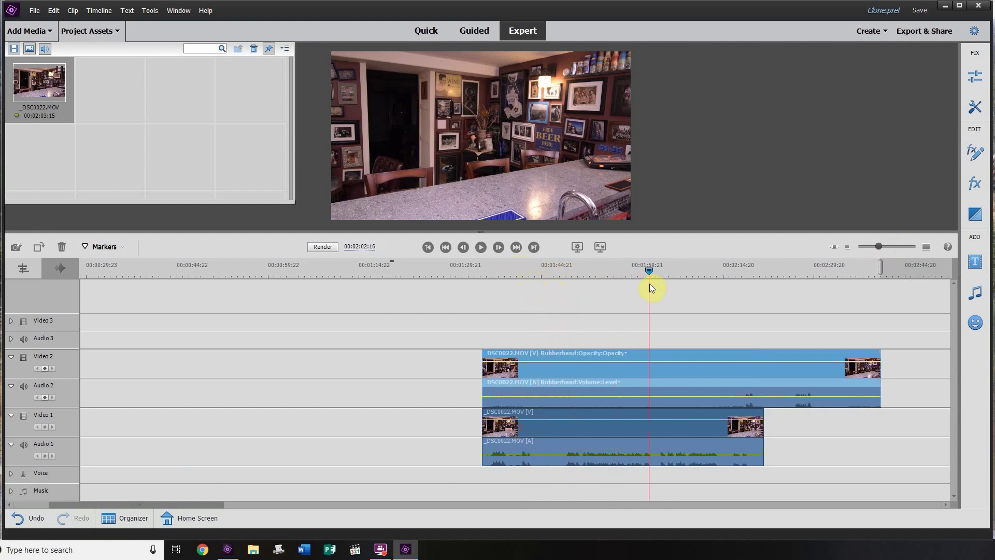
{"action": "left_click_drag", "start_coordinate": [750, 378], "coordinate": [699, 371]}
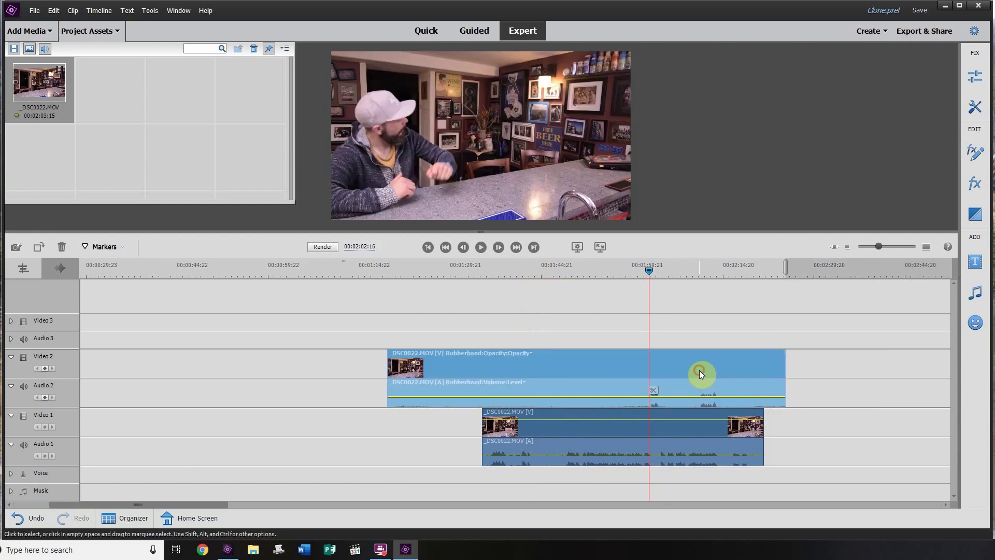
{"action": "left_click", "coordinate": [617, 269]}
{"action": "left_click", "coordinate": [481, 247]}
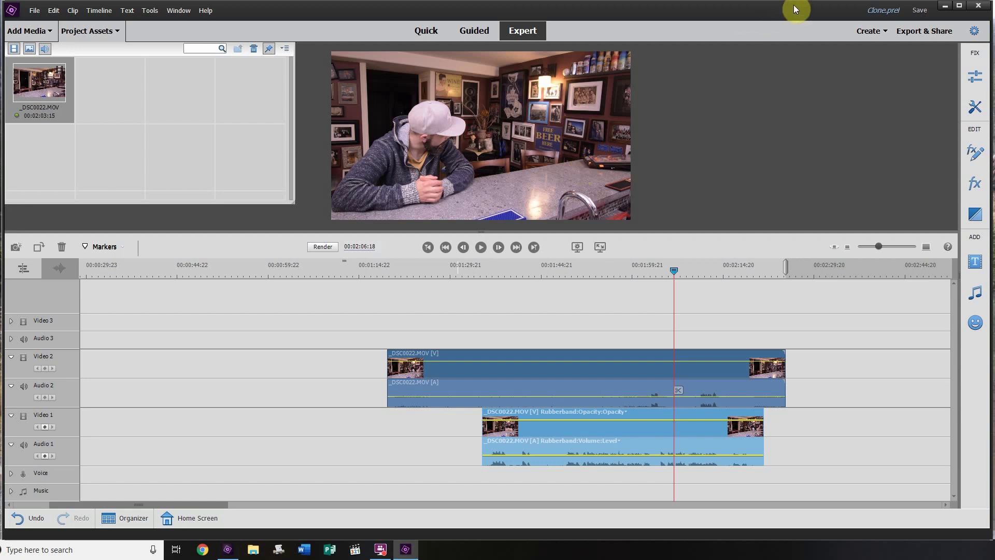
Find the Crop video effect by searching for "crop" and apply it to the Video 2 clip.
{"action": "left_click", "coordinate": [975, 184]}
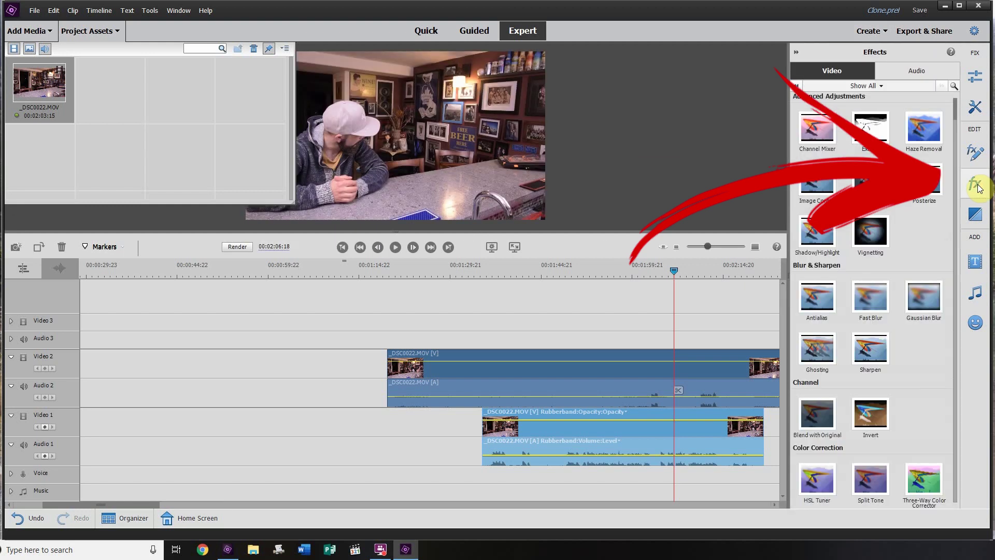
{"action": "left_click", "coordinate": [953, 85]}
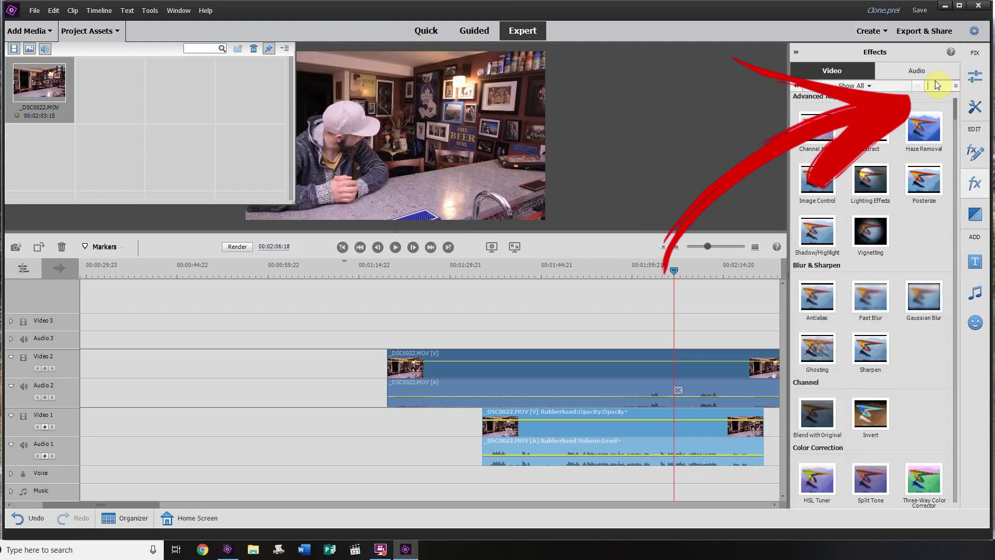
{"action": "type", "text": "crop"}
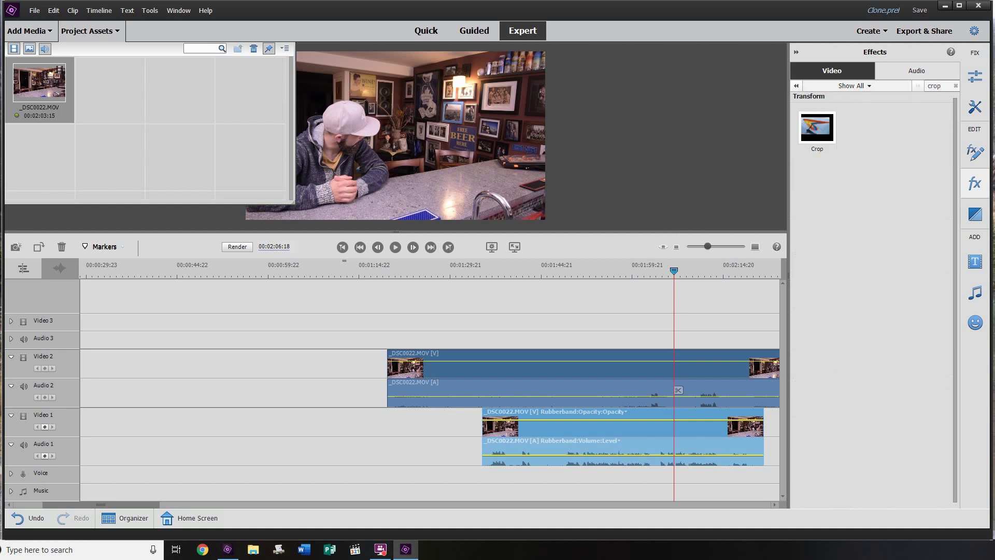
{"action": "left_click_drag", "start_coordinate": [829, 134], "coordinate": [668, 361]}
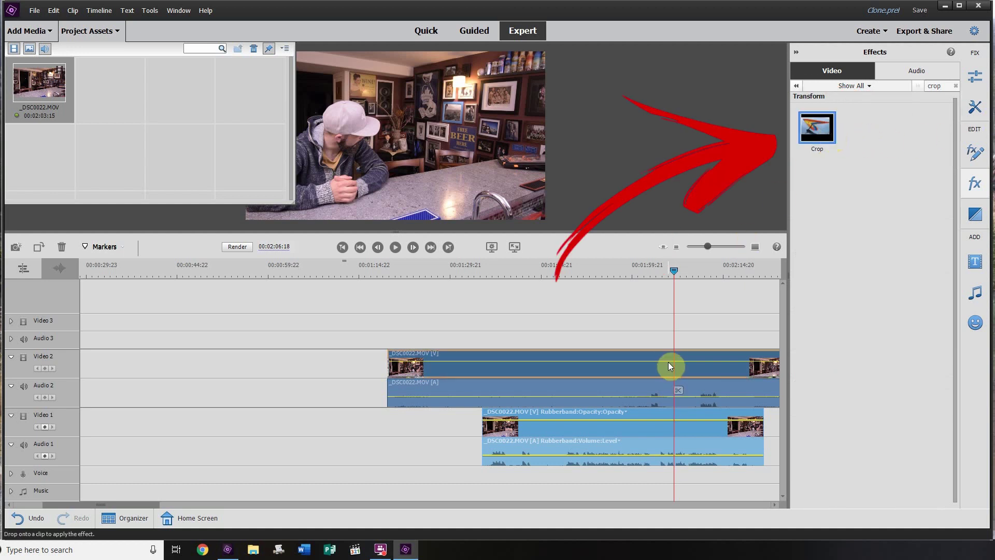
{"action": "left_click_drag", "start_coordinate": [667, 361], "coordinate": [667, 362]}
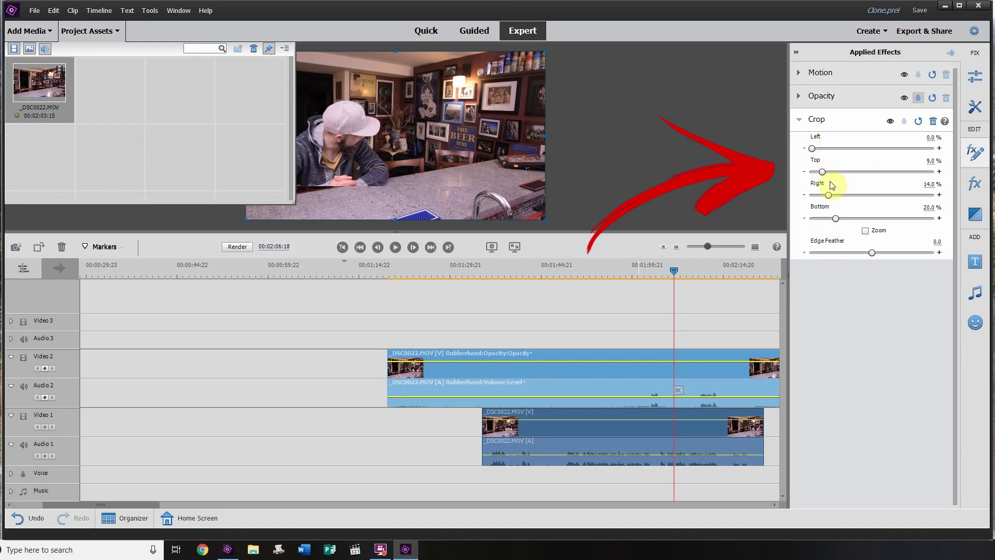
Set the Video 2 clip's crop to 0% top, 0% bottom and 45.5% right.
{"action": "left_click_drag", "start_coordinate": [836, 218], "coordinate": [812, 219]}
{"action": "left_click_drag", "start_coordinate": [823, 172], "coordinate": [859, 194]}
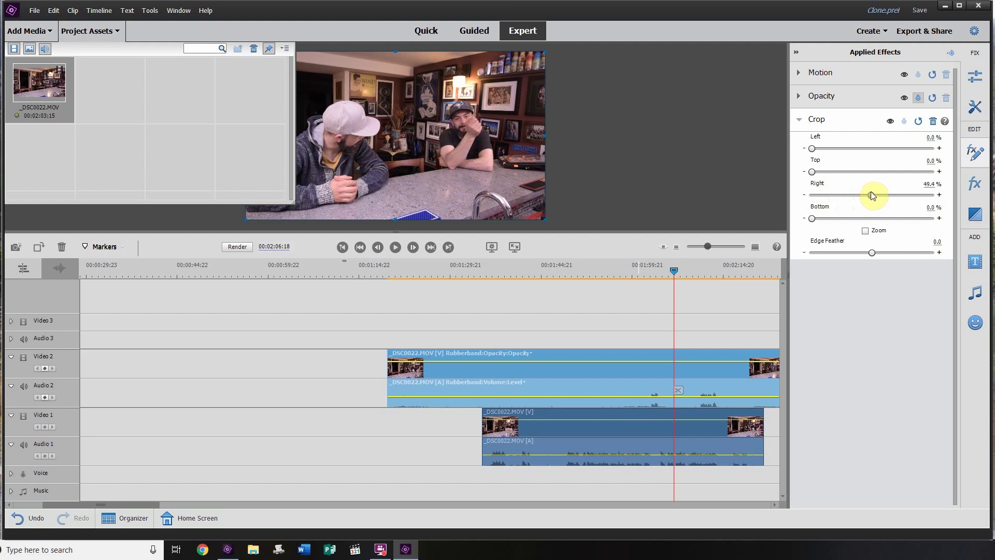
{"action": "mouse_move", "coordinate": [878, 191]}
{"action": "left_mouse_down"}
{"action": "mouse_move", "coordinate": [863, 198]}
{"action": "mouse_move", "coordinate": [886, 203]}
{"action": "mouse_move", "coordinate": [848, 205]}
{"action": "mouse_move", "coordinate": [904, 207]}
{"action": "mouse_move", "coordinate": [829, 202]}
{"action": "mouse_move", "coordinate": [871, 198]}
{"action": "left_mouse_up"}
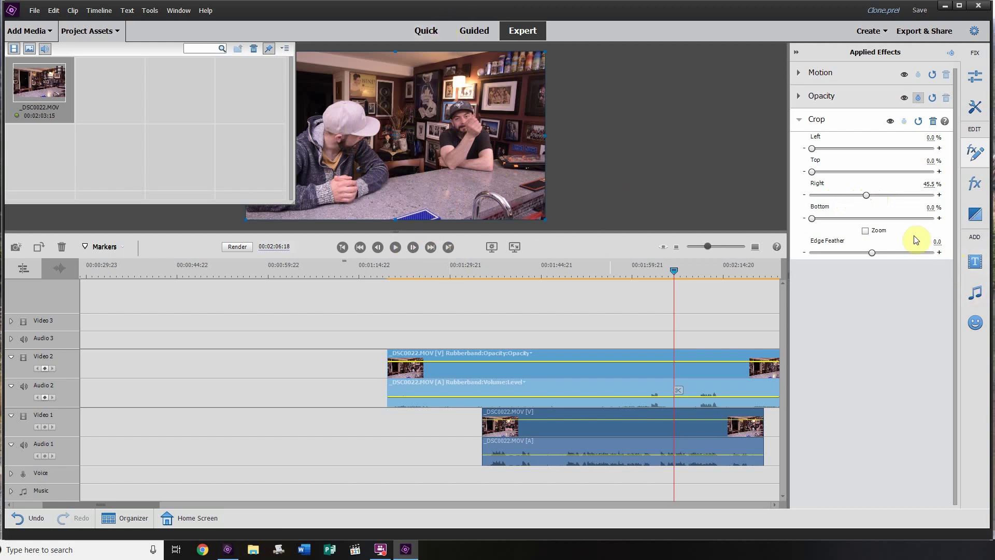
{"action": "left_click", "coordinate": [527, 304]}
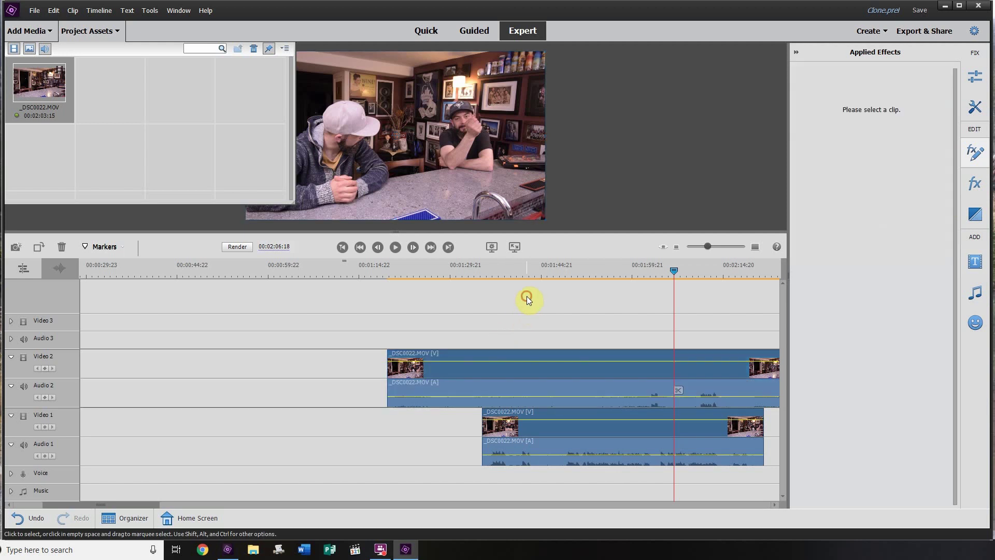
Split the Video 2 clip at 00:01:35:02, where the Video 1 clip starts, and delete the part before the cut.
{"action": "left_click_drag", "start_coordinate": [676, 269], "coordinate": [482, 298]}
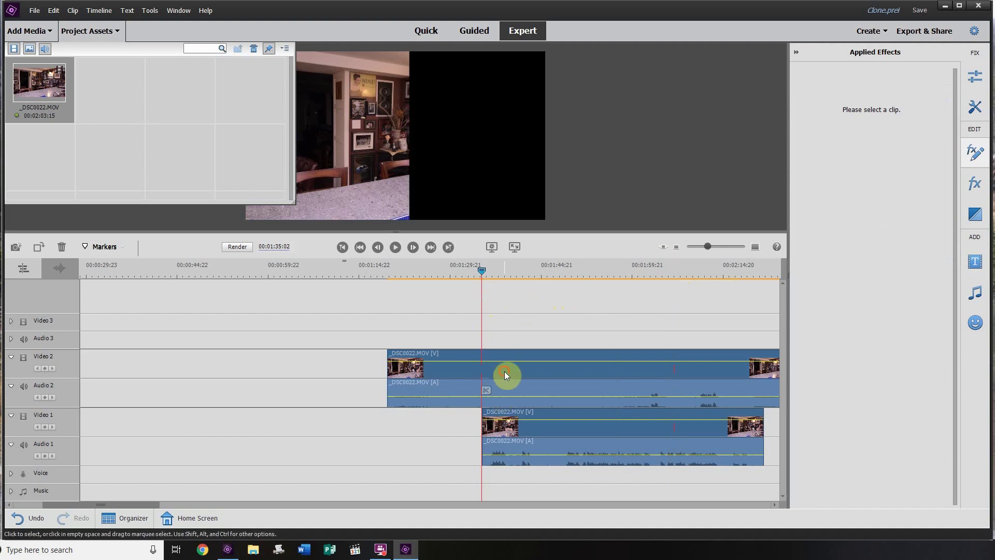
{"action": "left_click", "coordinate": [486, 391]}
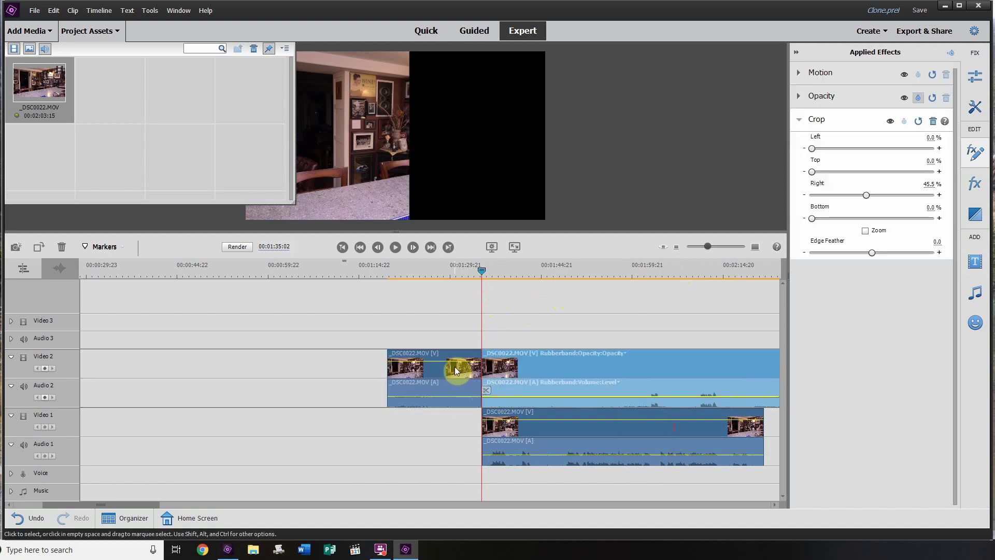
{"action": "left_click", "coordinate": [442, 370]}
{"action": "key", "text": "Delete"}
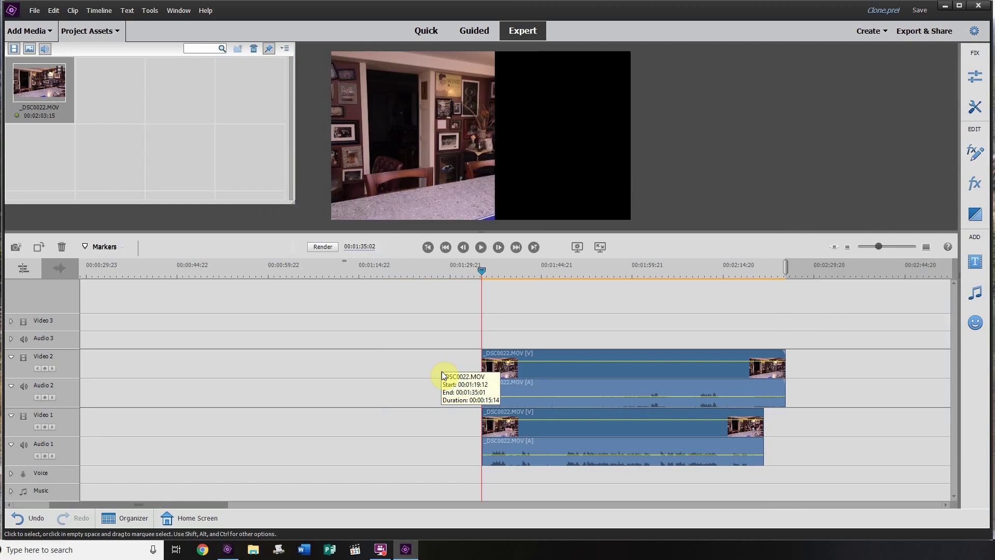
Delete the empty space before both clips so they start at 00:00:00:00, and move the playhead to 00:00:17:00.
{"action": "right_click", "coordinate": [440, 371]}
{"action": "left_click", "coordinate": [455, 377]}
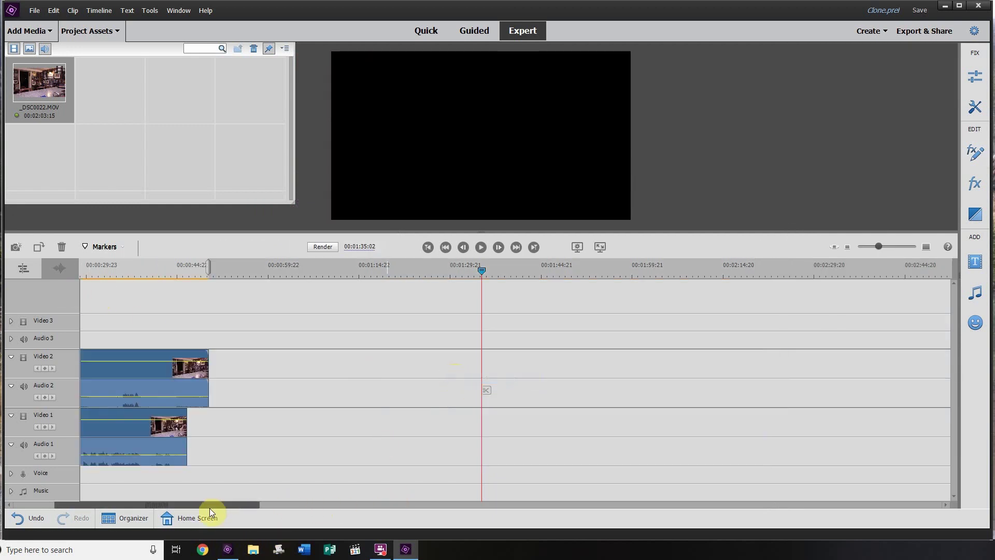
{"action": "left_click_drag", "start_coordinate": [216, 504], "coordinate": [108, 508]}
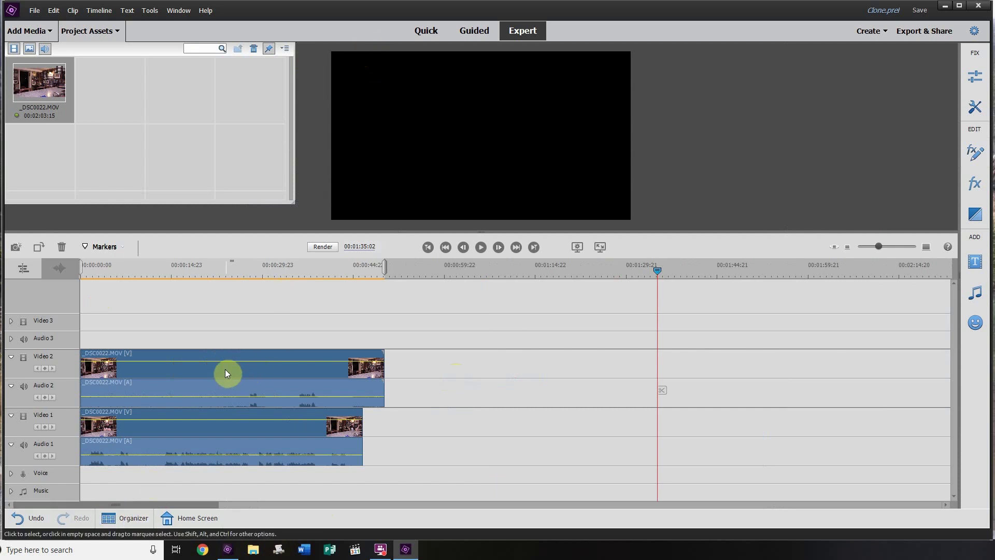
{"action": "left_click", "coordinate": [183, 268]}
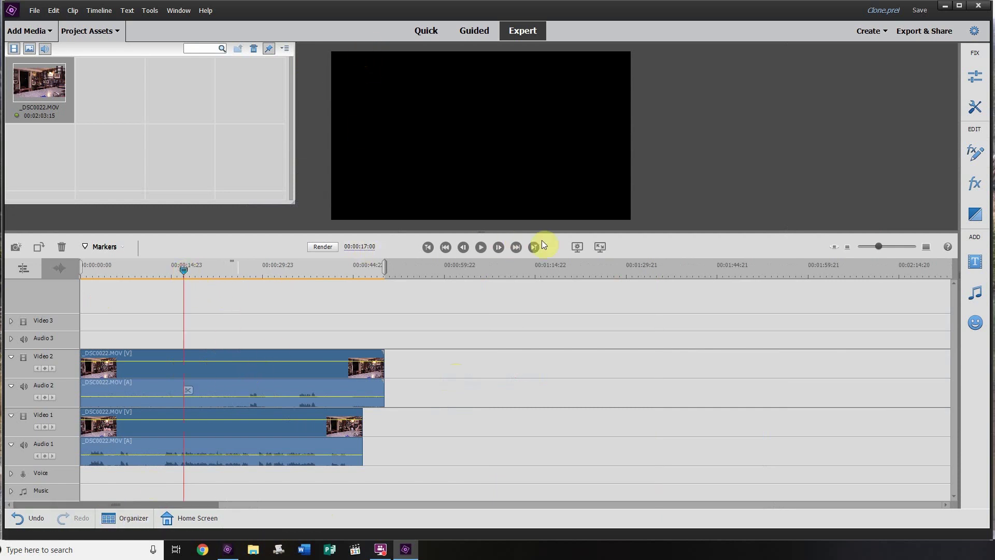
Play back the clone scene and split the Video 2 clip at 00:00:30:14 and at 00:00:35:16.
{"action": "left_click", "coordinate": [480, 248]}
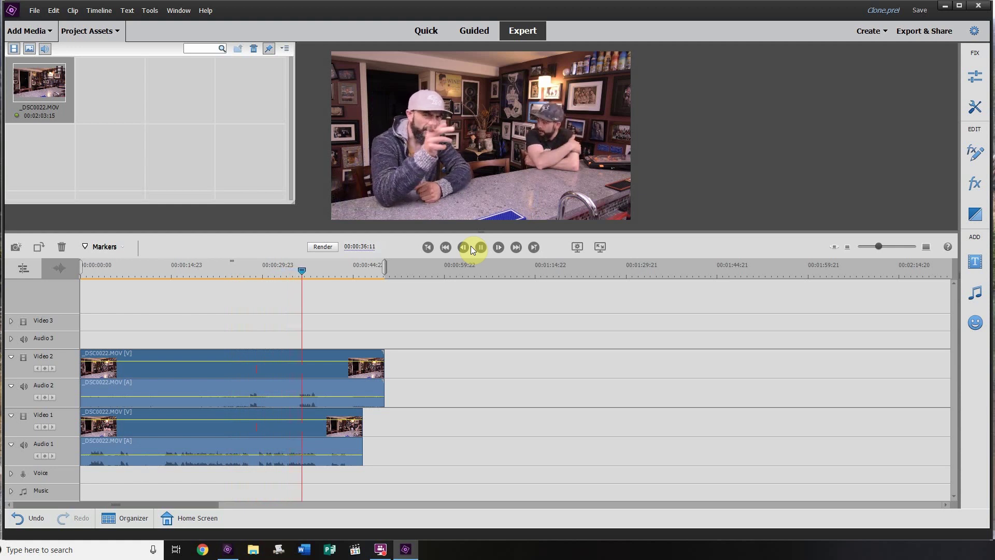
{"action": "left_click", "coordinate": [481, 247]}
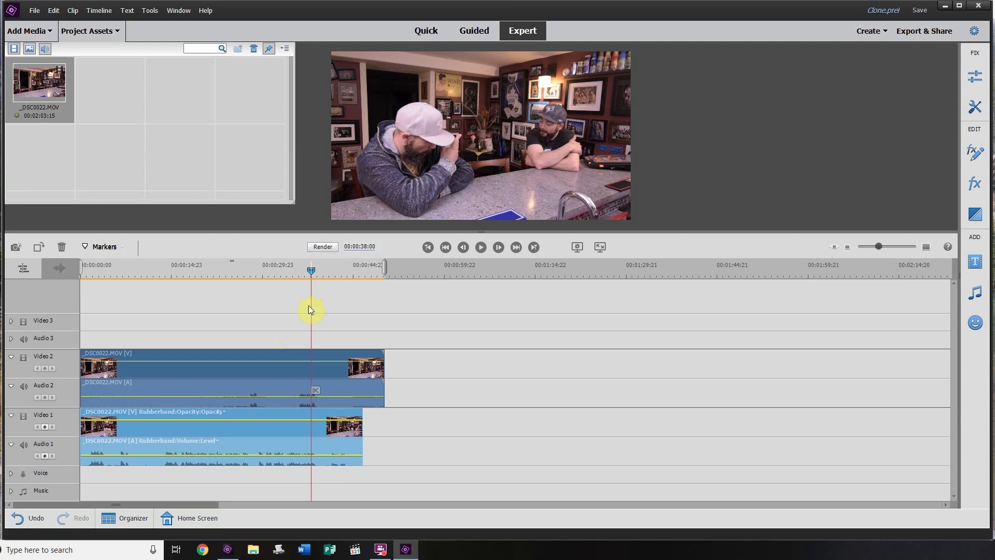
{"action": "left_click", "coordinate": [264, 271]}
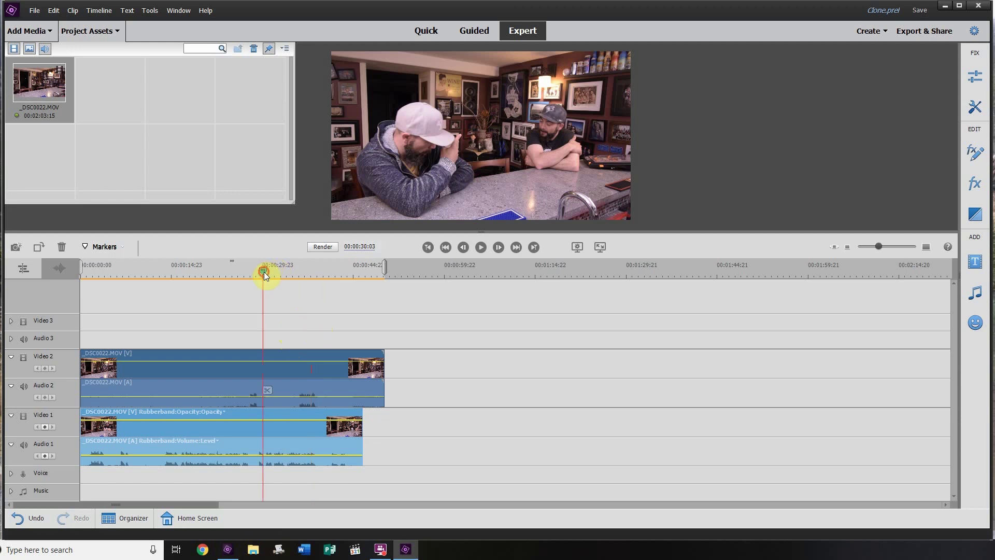
{"action": "mouse_move", "coordinate": [263, 271]}
{"action": "left_mouse_down"}
{"action": "mouse_move", "coordinate": [254, 273]}
{"action": "mouse_move", "coordinate": [266, 274]}
{"action": "left_mouse_up"}
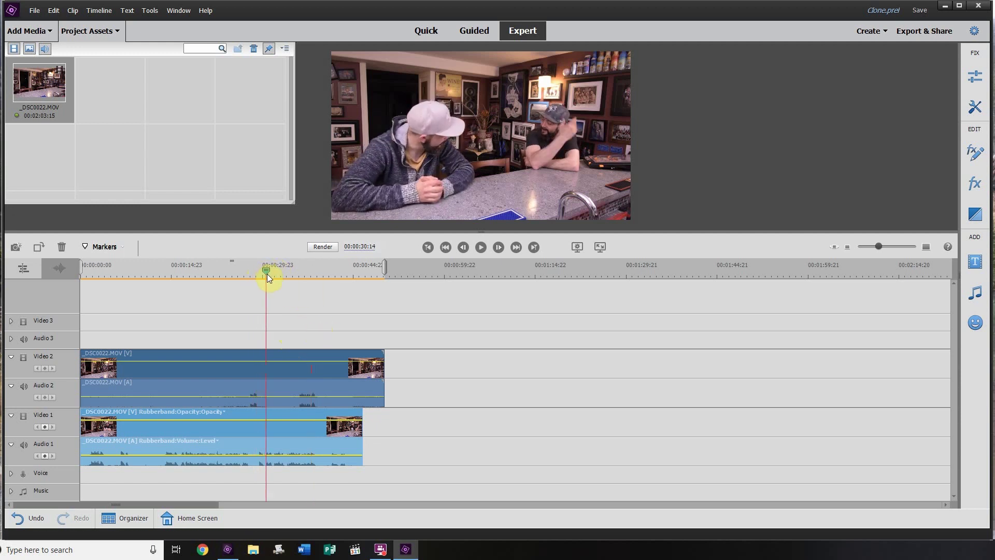
{"action": "left_click", "coordinate": [285, 370]}
{"action": "left_click", "coordinate": [271, 389]}
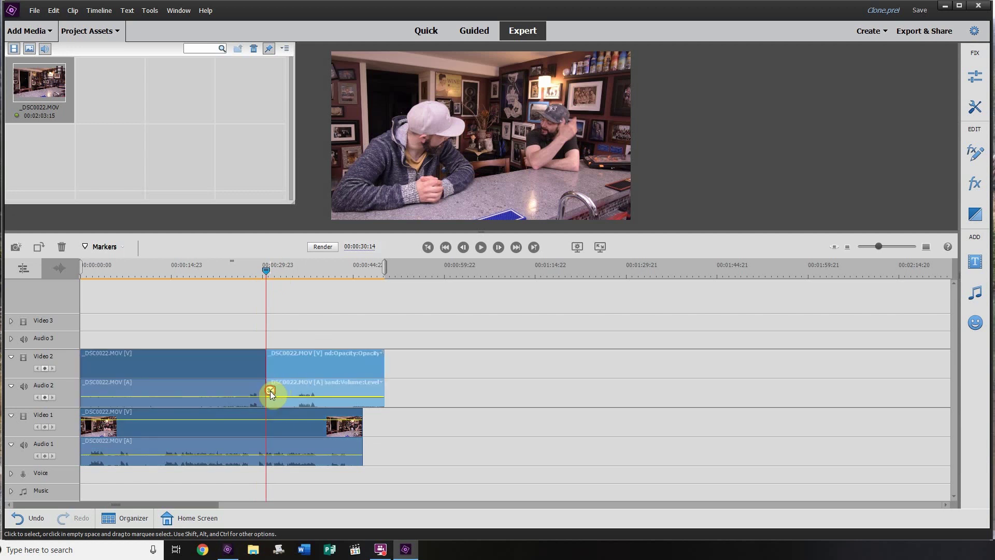
{"action": "left_click_drag", "start_coordinate": [267, 269], "coordinate": [297, 271]}
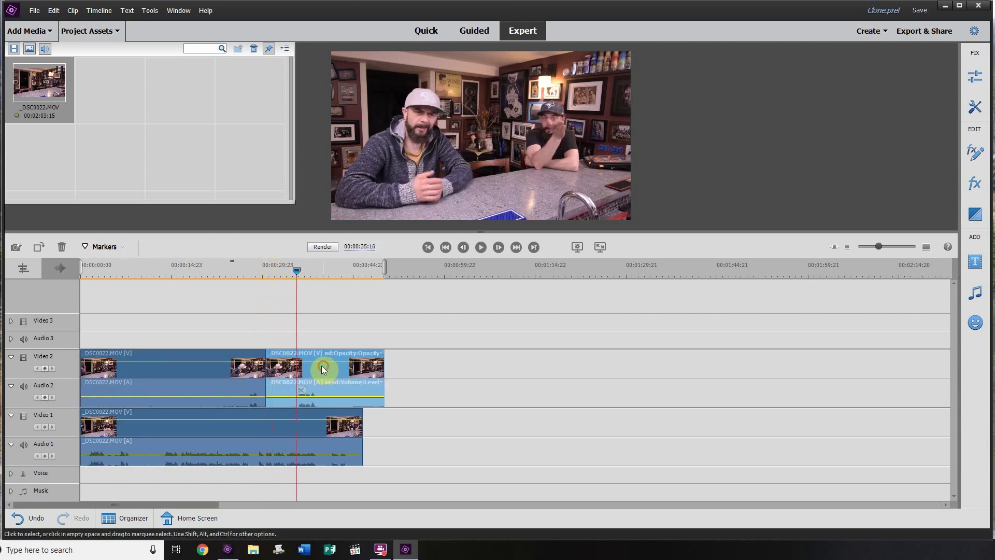
{"action": "left_click", "coordinate": [302, 388]}
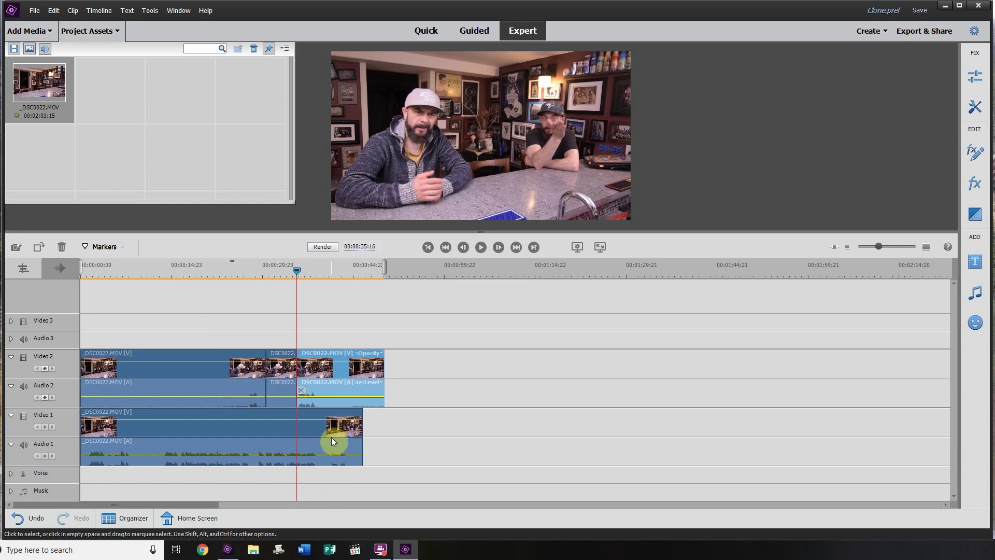
Try a Time Stretch speed of 70% on the middle section of the Video 2 clip and play it back.
{"action": "left_click", "coordinate": [283, 389]}
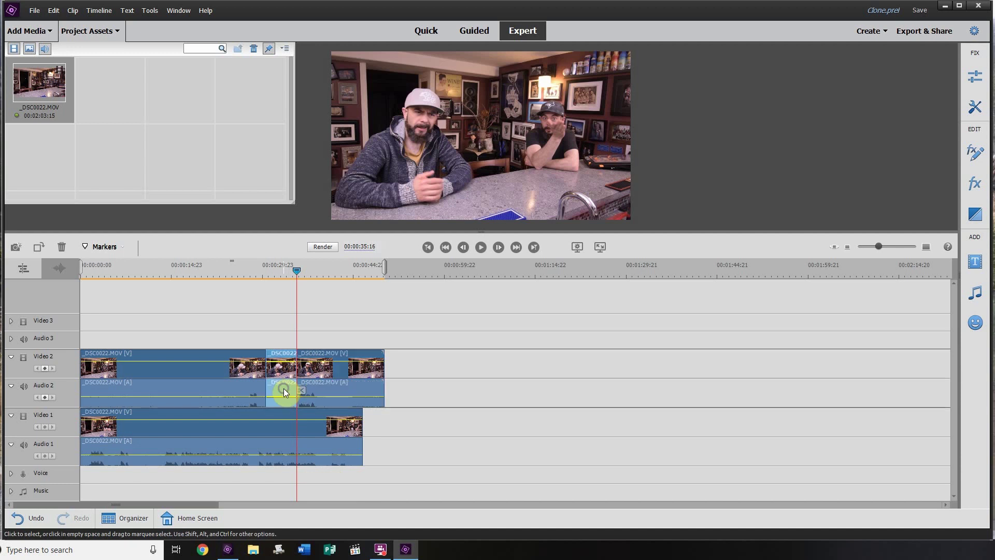
{"action": "right_click", "coordinate": [284, 388]}
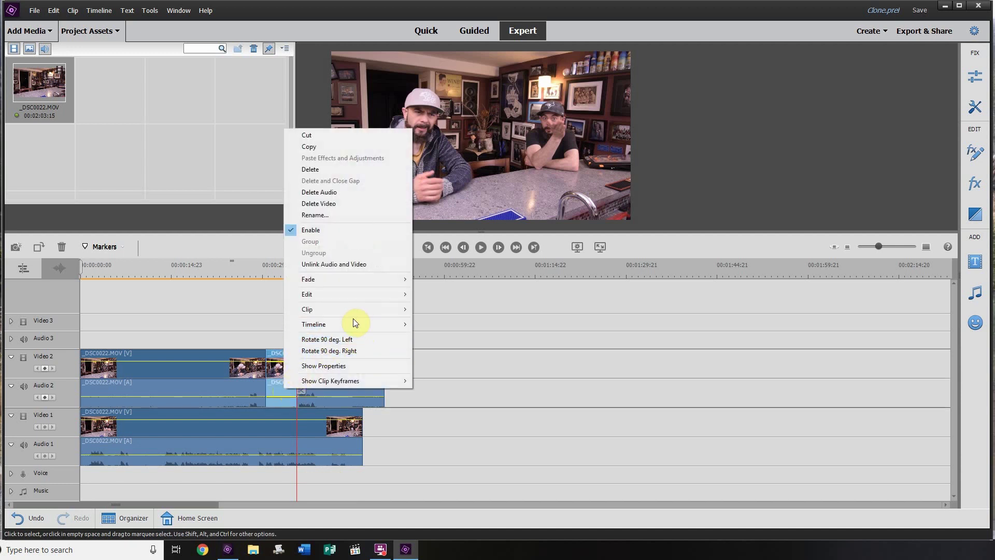
{"action": "mouse_move", "coordinate": [352, 314]}
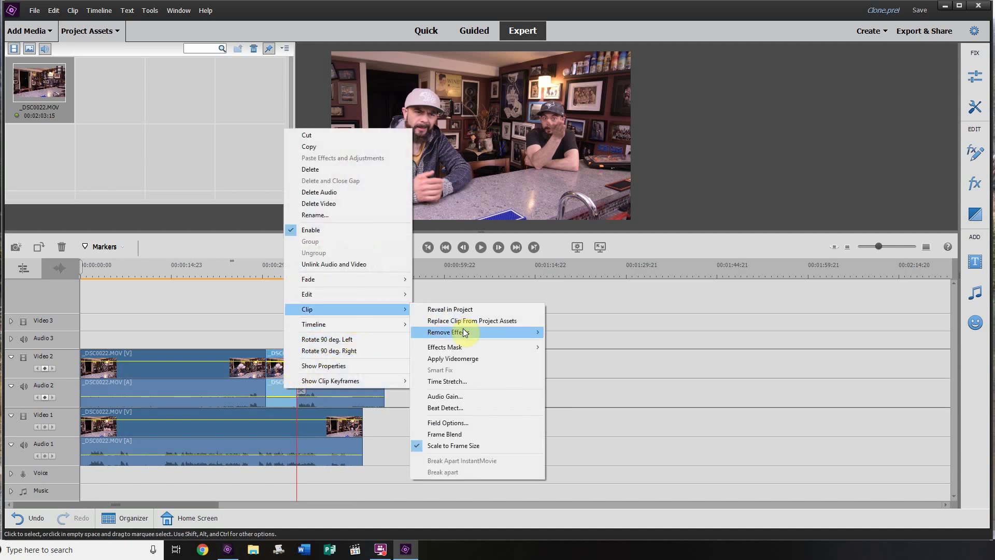
{"action": "left_click", "coordinate": [470, 382]}
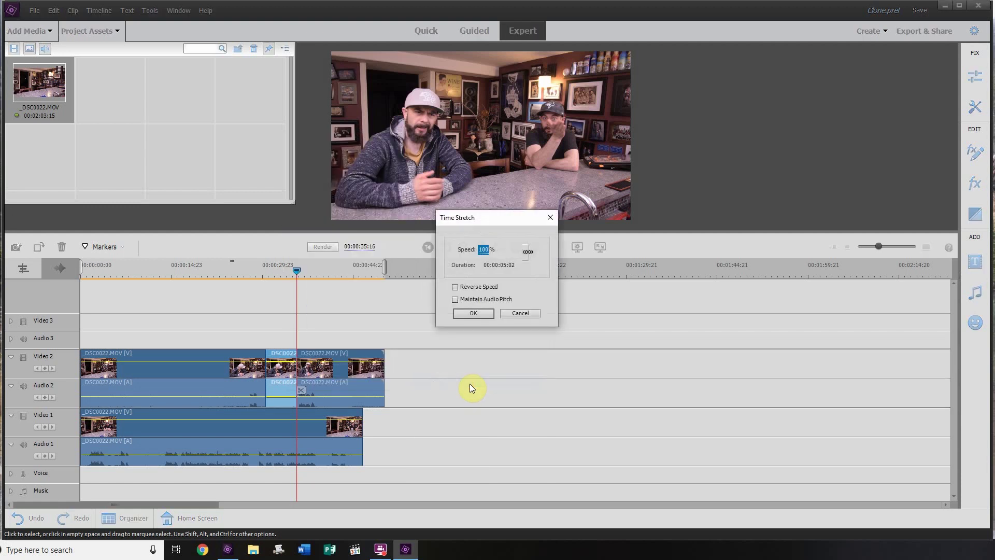
{"action": "type", "text": "70"}
{"action": "key", "text": "Return"}
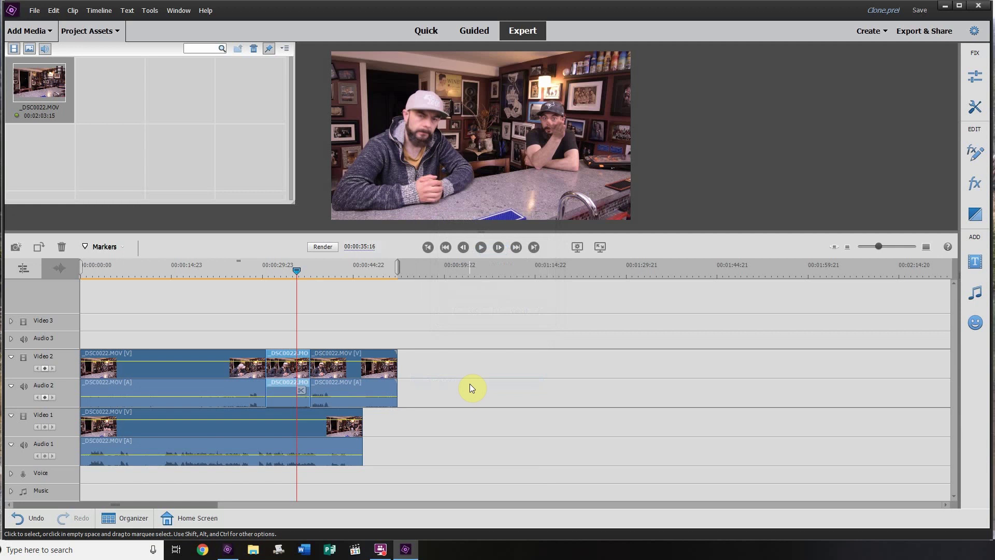
{"action": "left_click", "coordinate": [481, 247]}
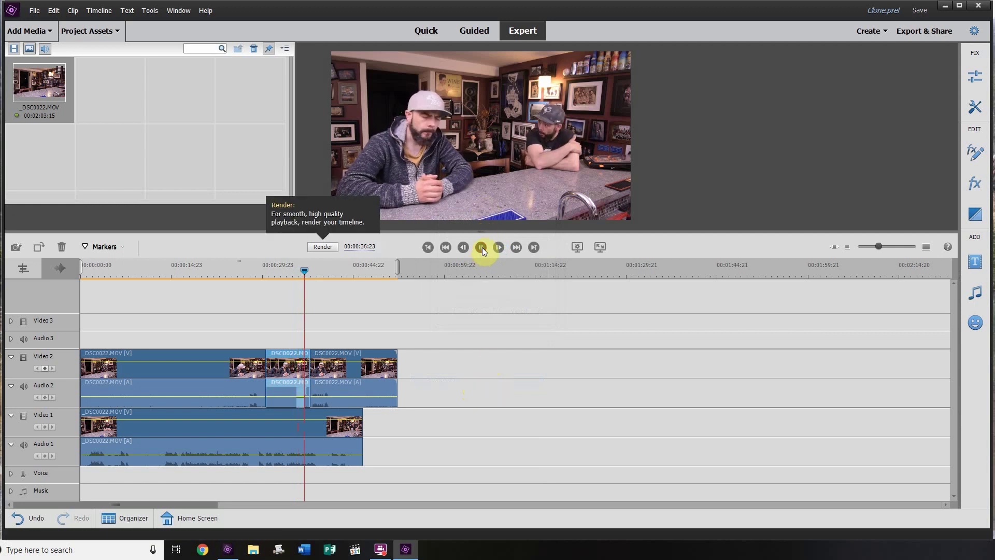
{"action": "left_click", "coordinate": [482, 247]}
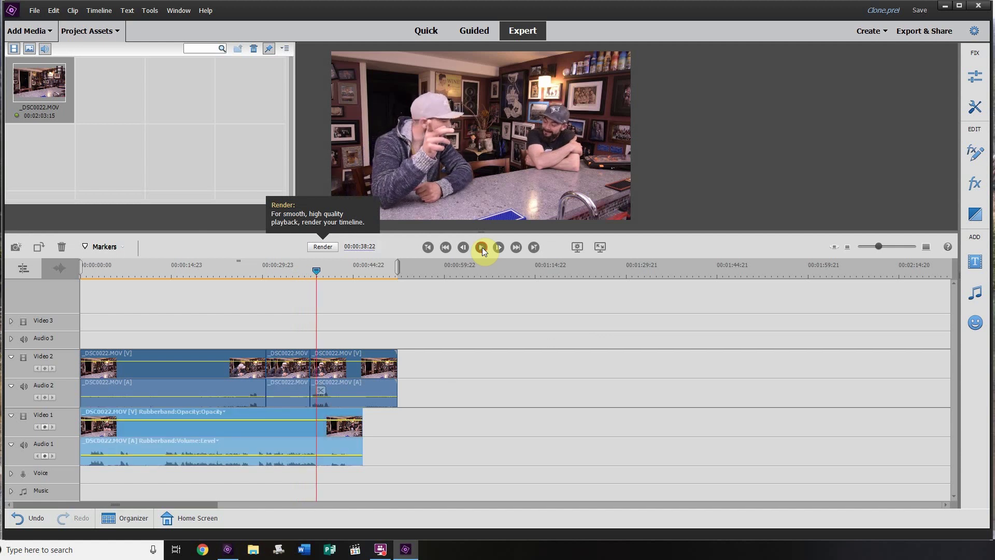
Try slowing the middle Video 2 section to 60% speed with Time Stretch and play from 00:00:36:09.
{"action": "right_click", "coordinate": [291, 372]}
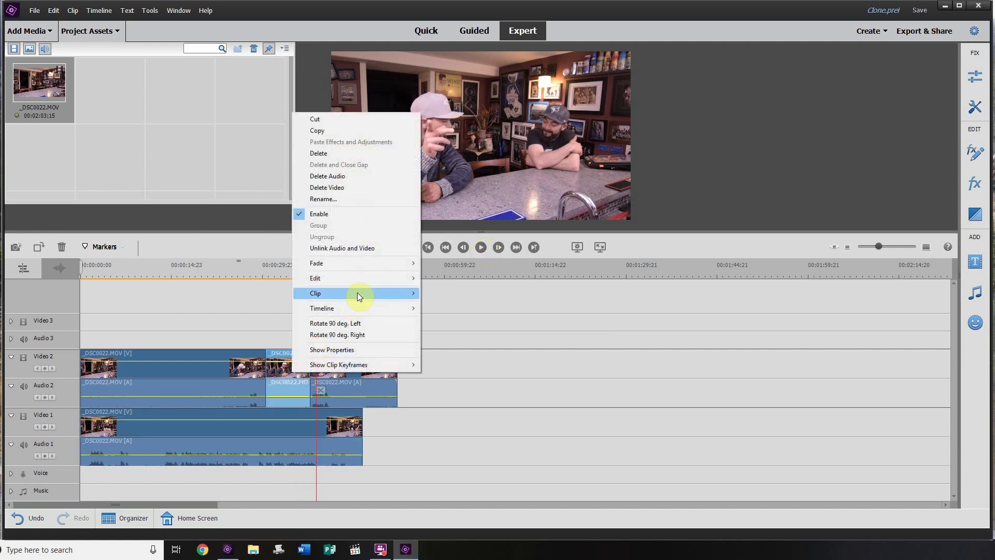
{"action": "mouse_move", "coordinate": [356, 292]}
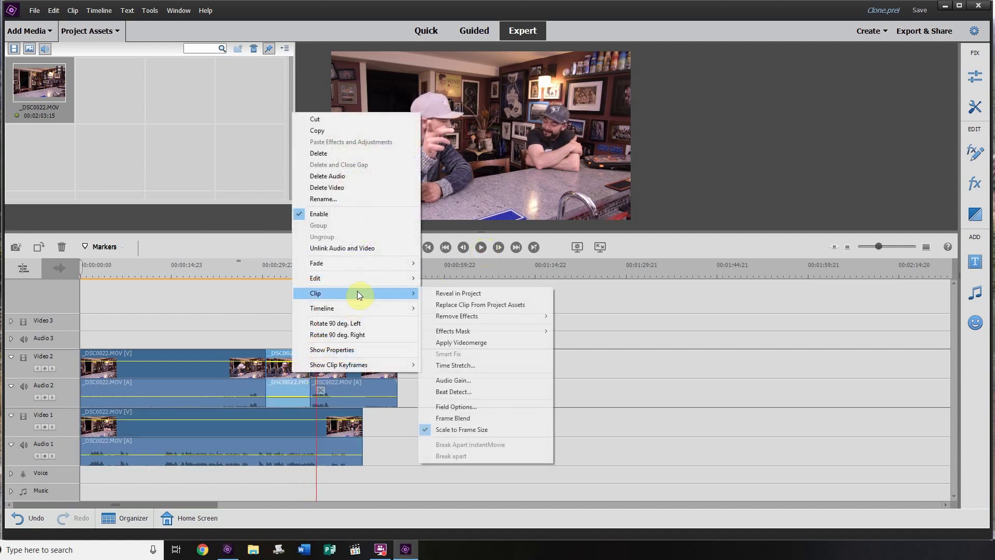
{"action": "left_click", "coordinate": [479, 364]}
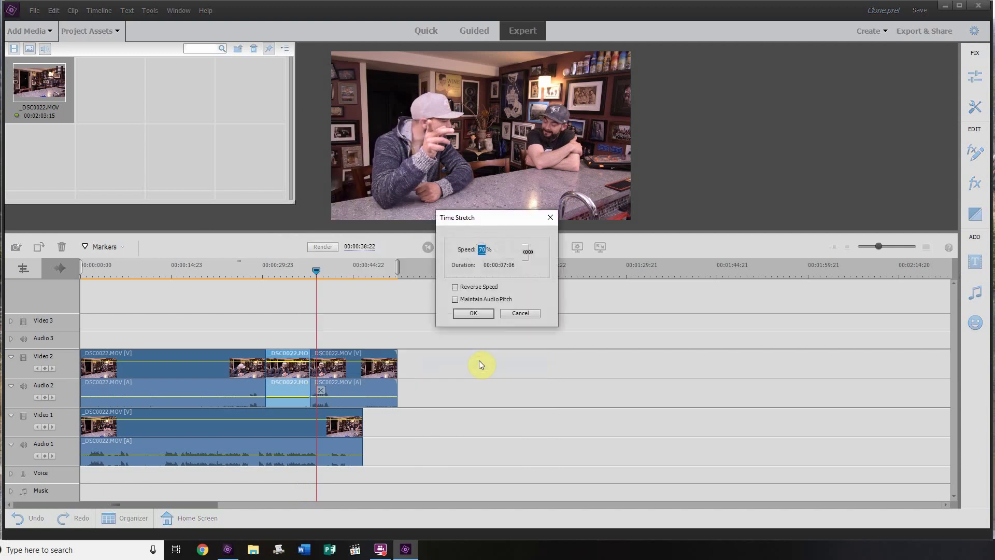
{"action": "type", "text": "60"}
{"action": "key", "text": "Return"}
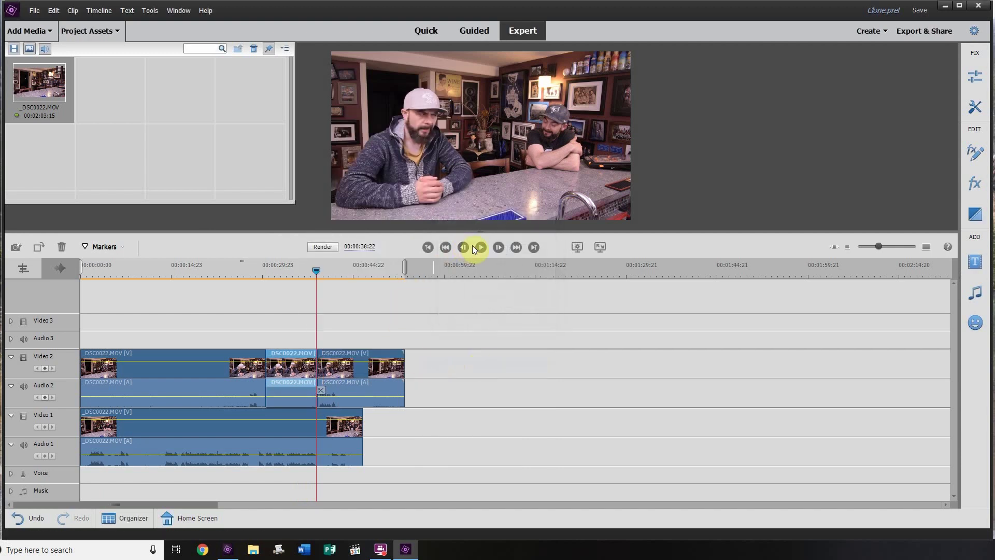
{"action": "left_click", "coordinate": [301, 269]}
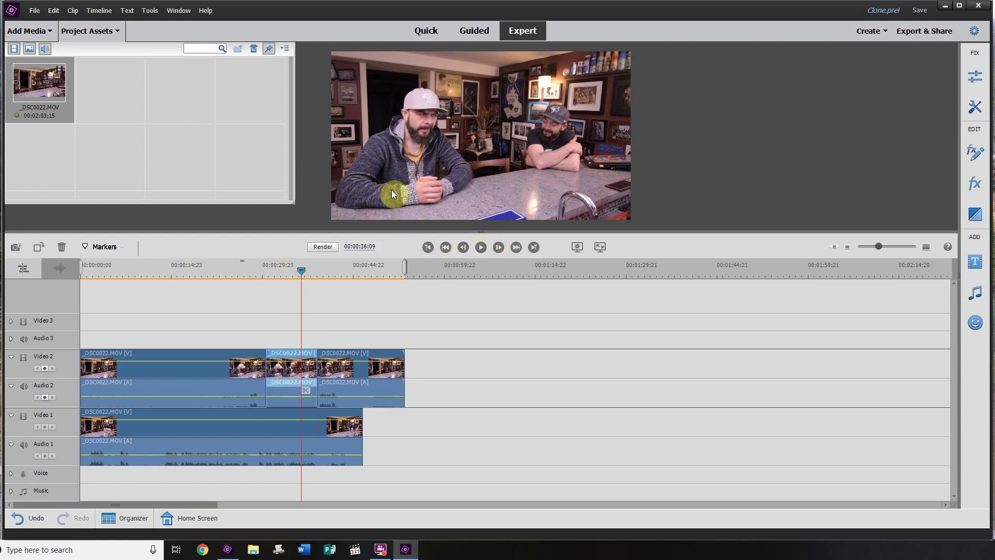
{"action": "left_click", "coordinate": [481, 247]}
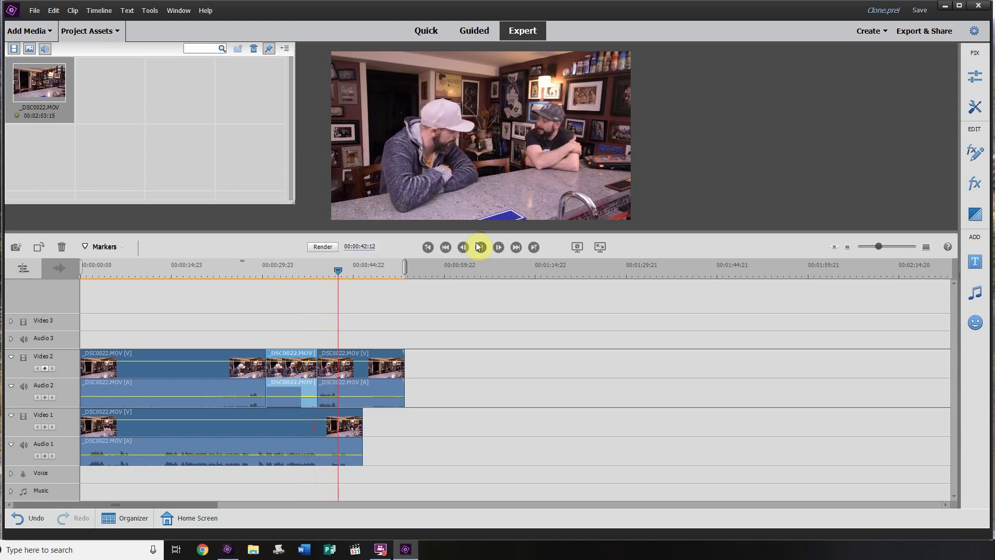
{"action": "left_click", "coordinate": [480, 247]}
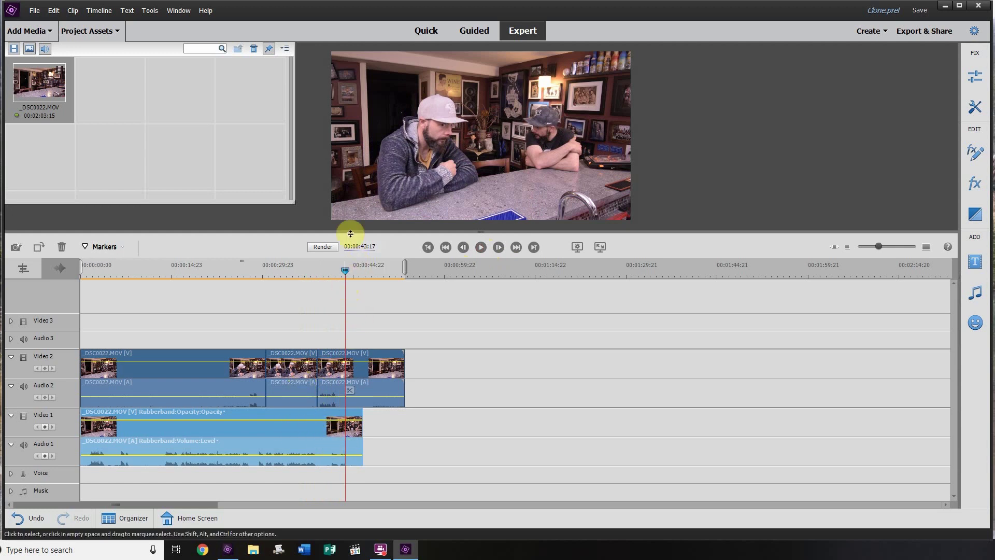
Set the Time Stretch speed of the middle Video 2 section to 65%.
{"action": "left_click", "coordinate": [328, 274]}
{"action": "right_click", "coordinate": [299, 372]}
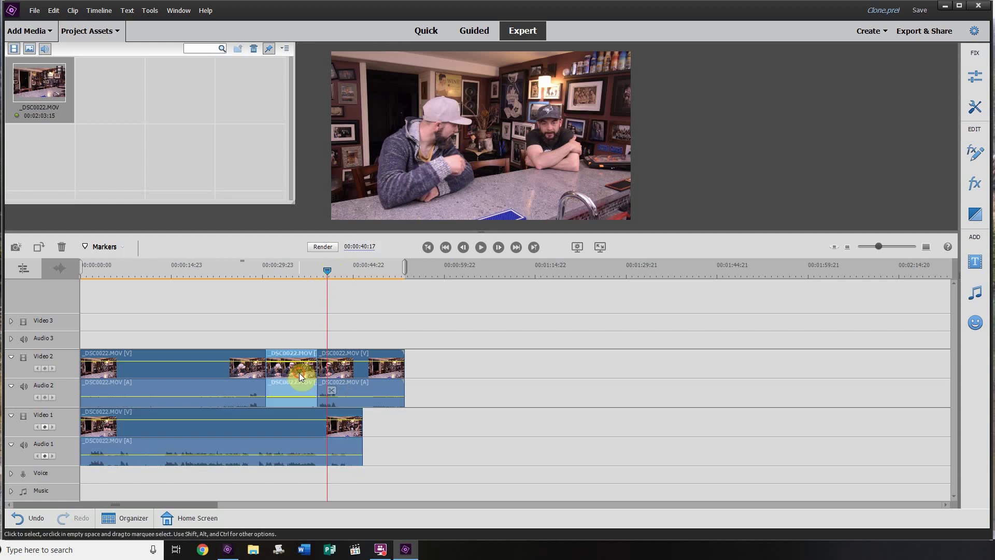
{"action": "mouse_move", "coordinate": [379, 289]}
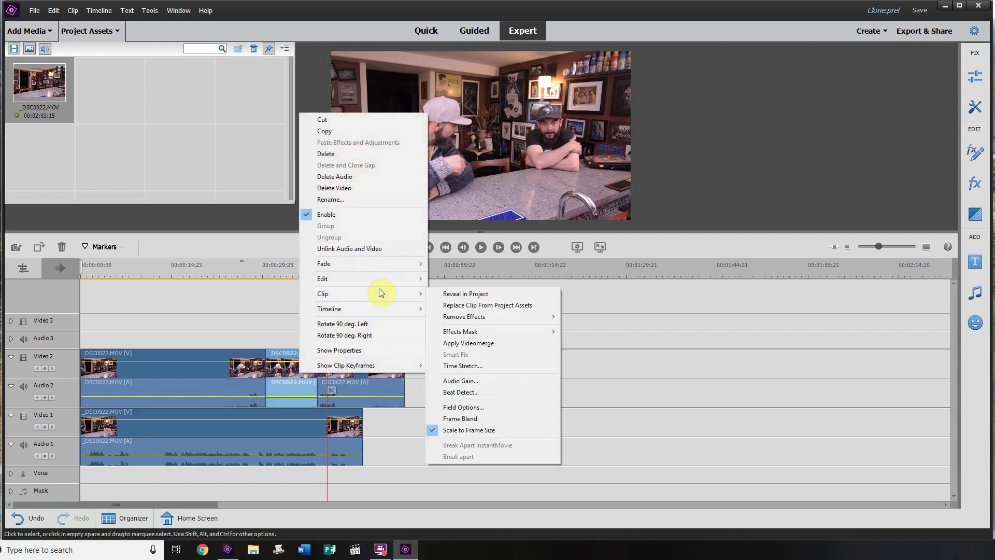
{"action": "left_click", "coordinate": [510, 366]}
{"action": "type", "text": "65"}
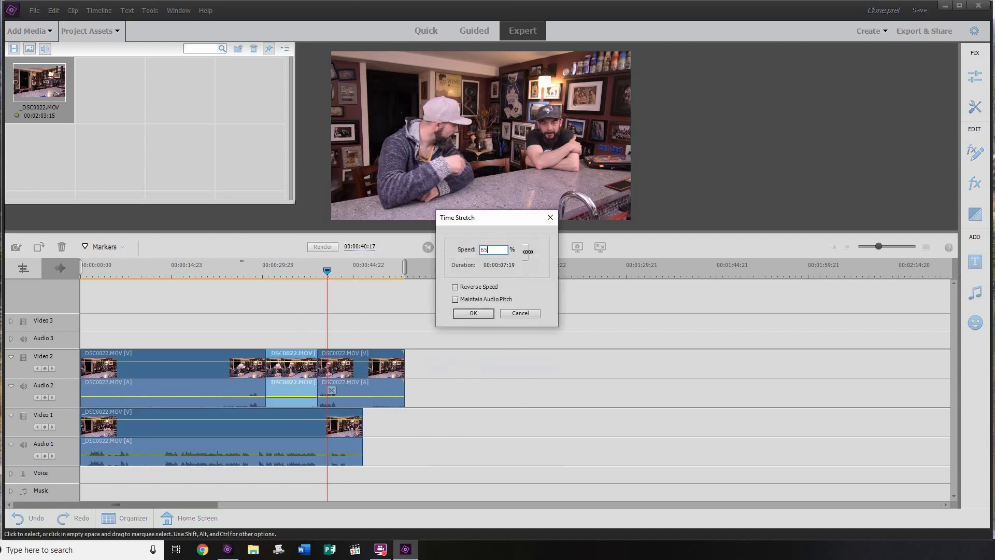
{"action": "key", "text": "Return"}
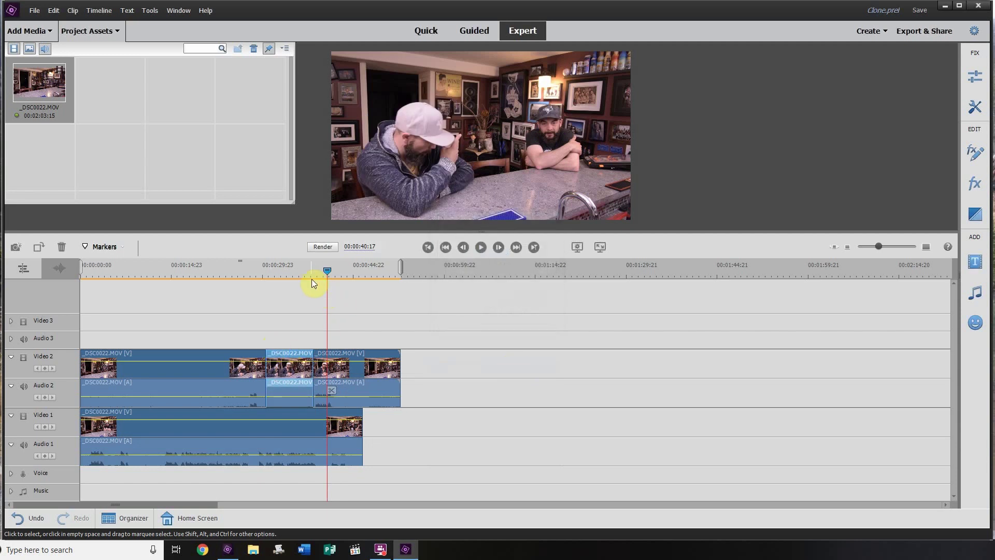
Play on to 00:00:45:21, split the Video 2 and Video 1 clips there, and delete the parts after the cut.
{"action": "left_click", "coordinate": [308, 264]}
{"action": "left_click", "coordinate": [482, 247]}
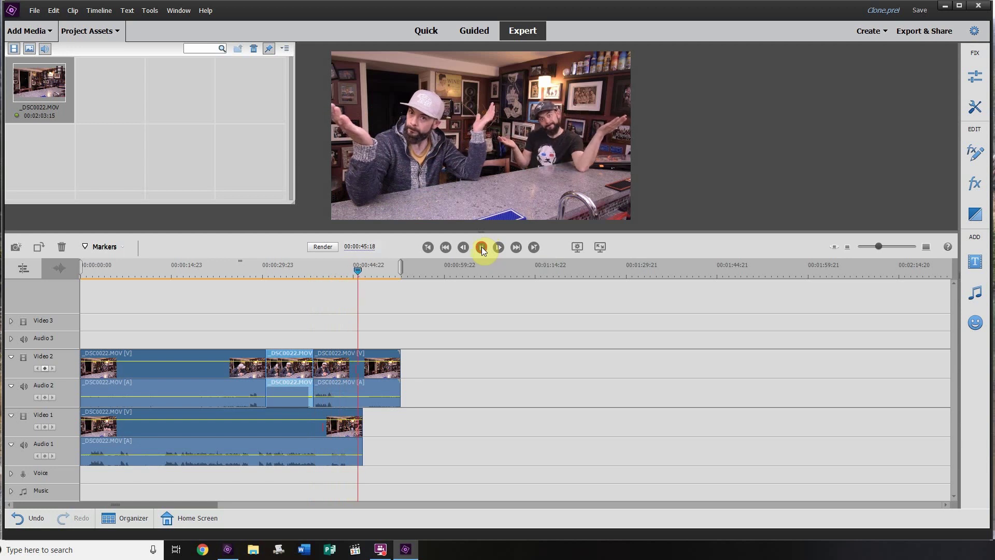
{"action": "left_click", "coordinate": [481, 246]}
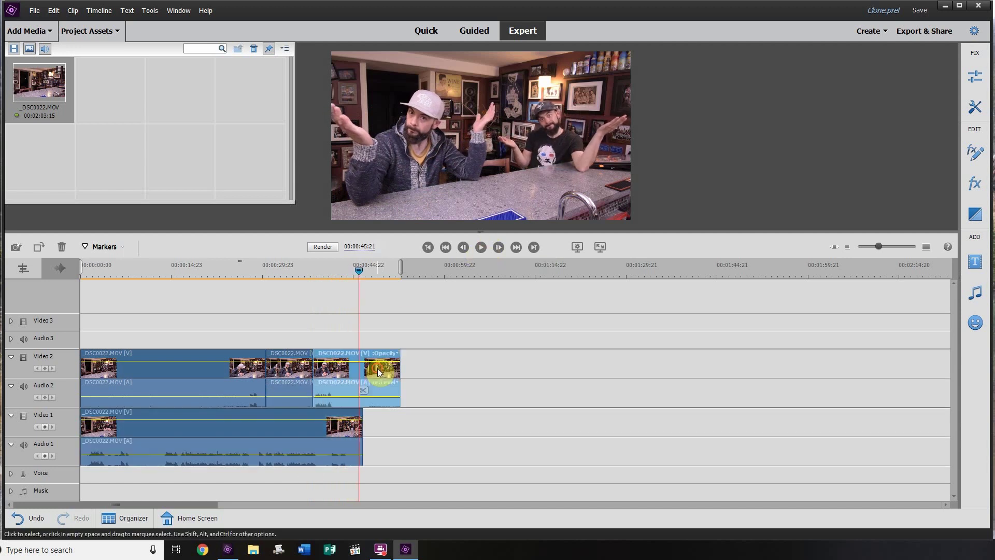
{"action": "left_click", "coordinate": [364, 390]}
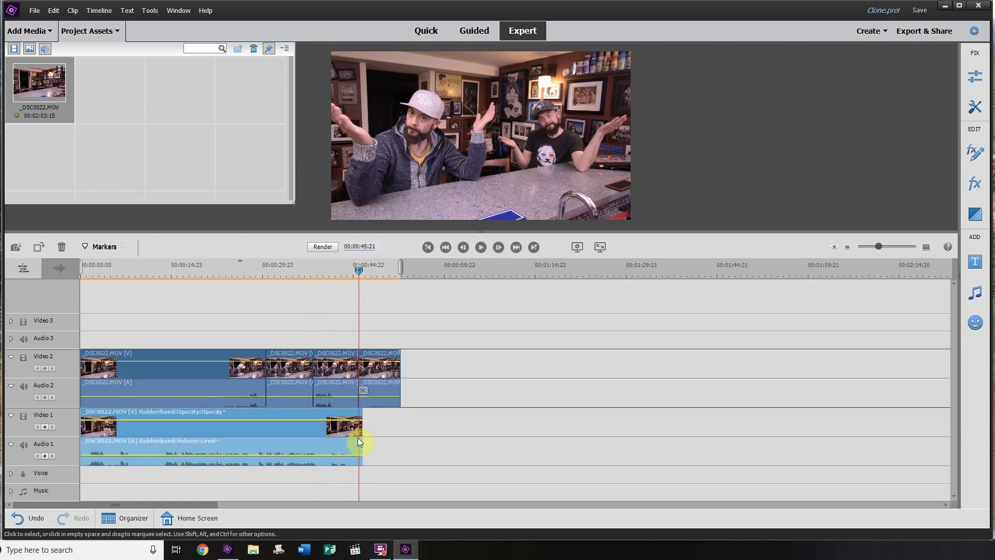
{"action": "left_click", "coordinate": [363, 389]}
{"action": "left_click_drag", "start_coordinate": [399, 456], "coordinate": [350, 384]}
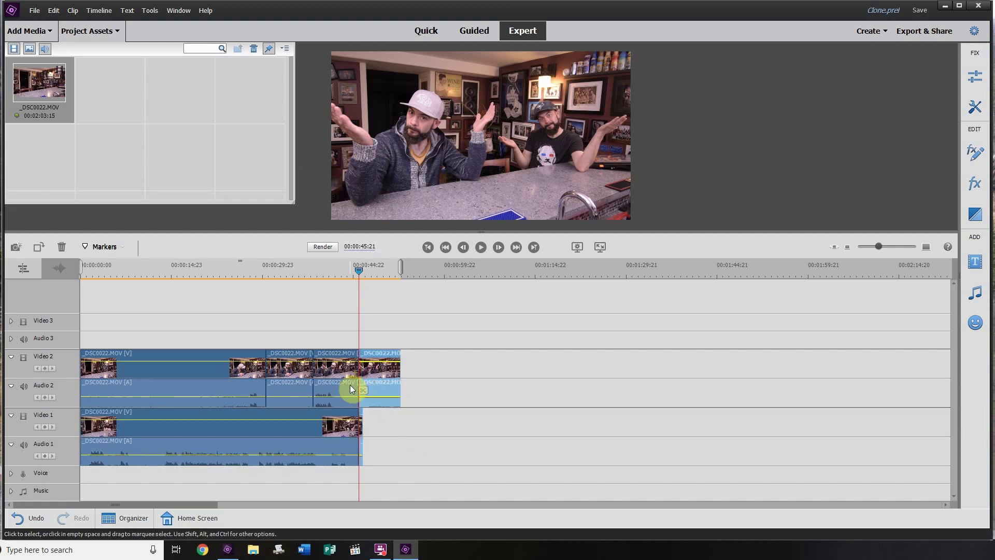
{"action": "key", "text": "Delete"}
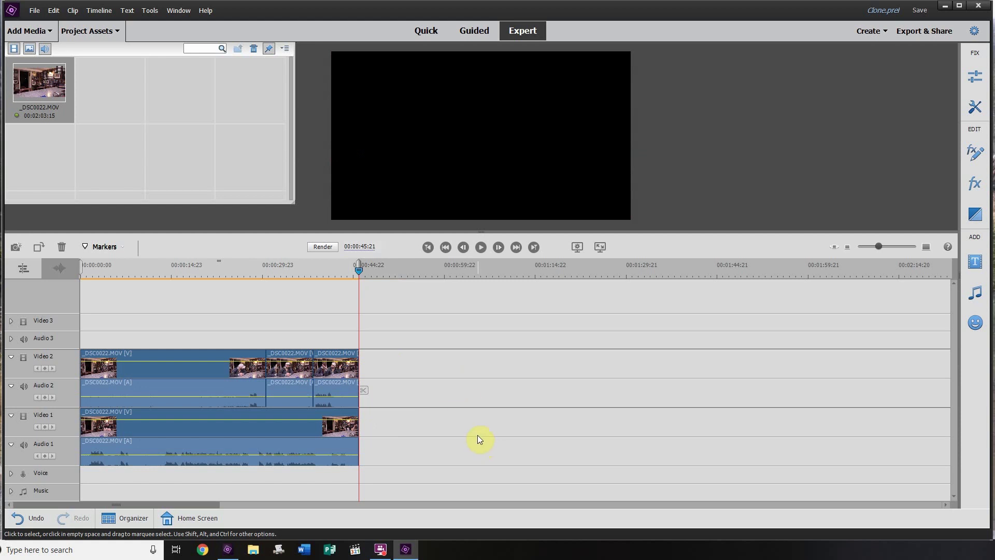